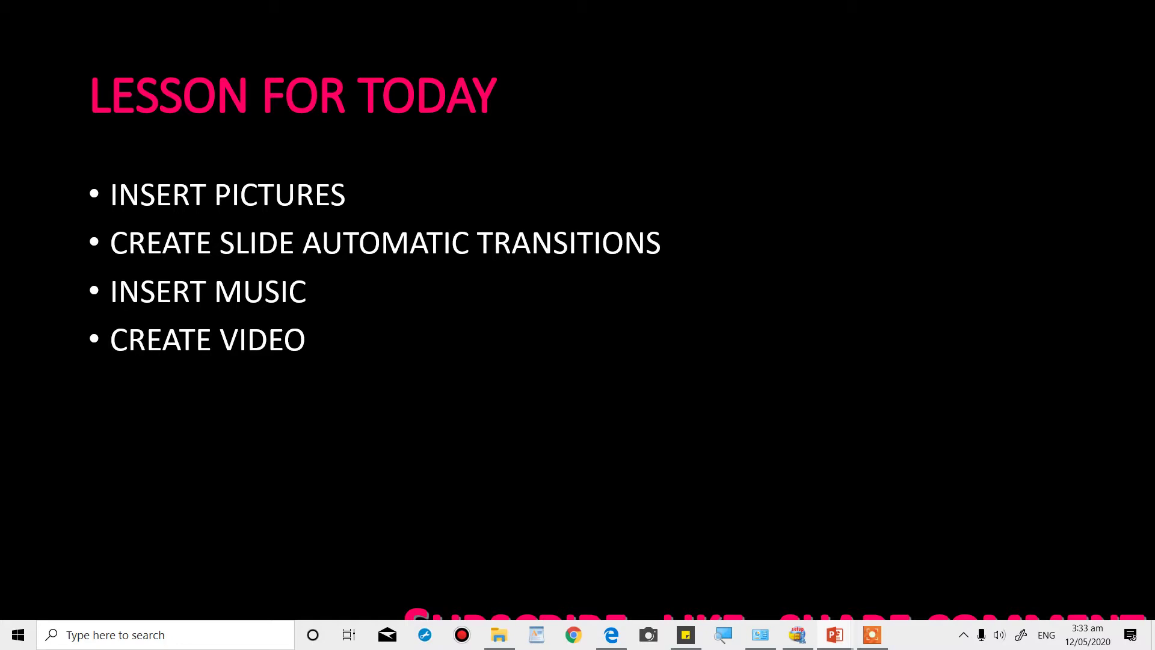
Step: Advance the lesson slide show to the 'LESSON : INSERTING PICTURES' slide
key(Right)
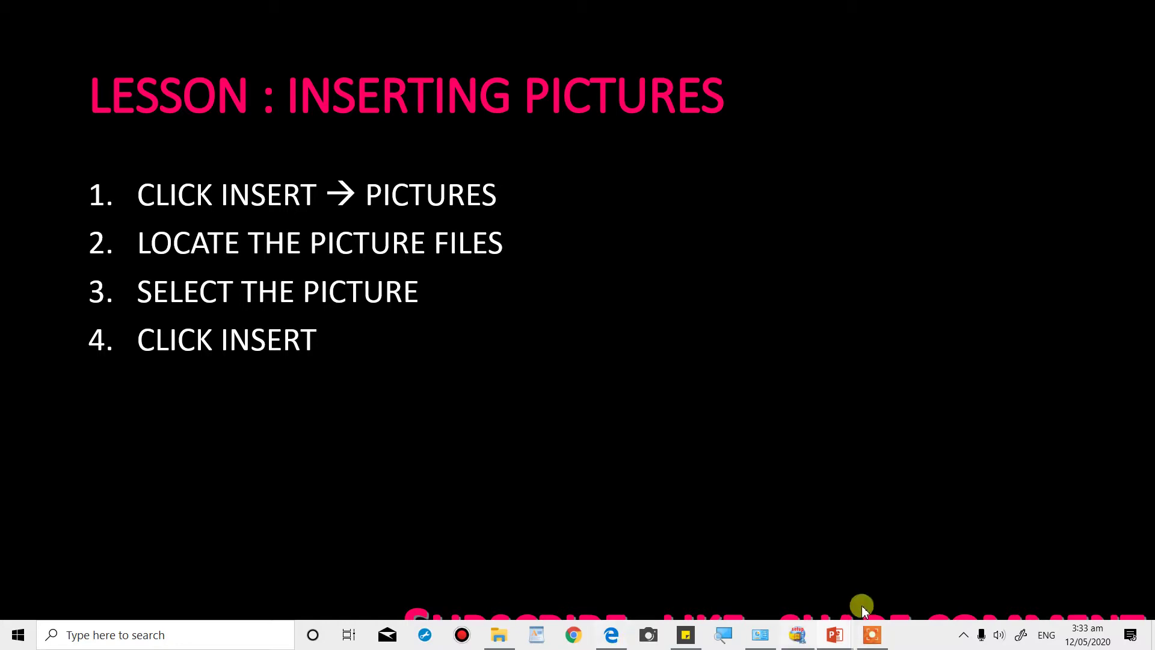
mouse_move(834, 634)
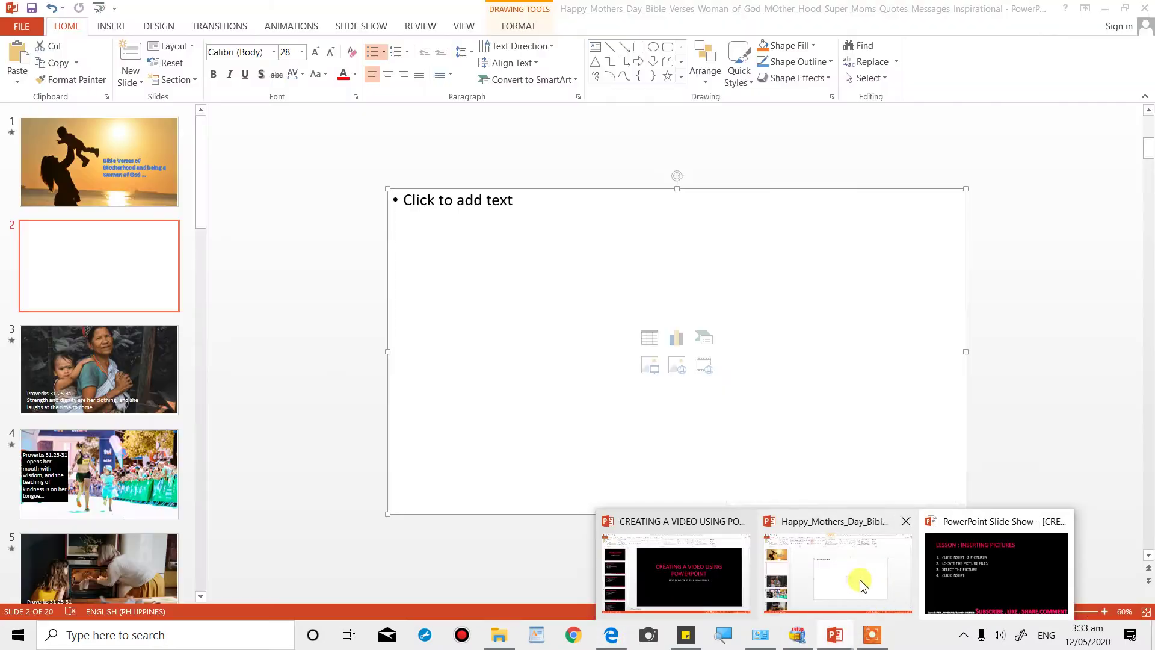
Step: Insert the adult-building-business-clean photo on slide 2 and stretch it to the slide's left and right edges
click(860, 583)
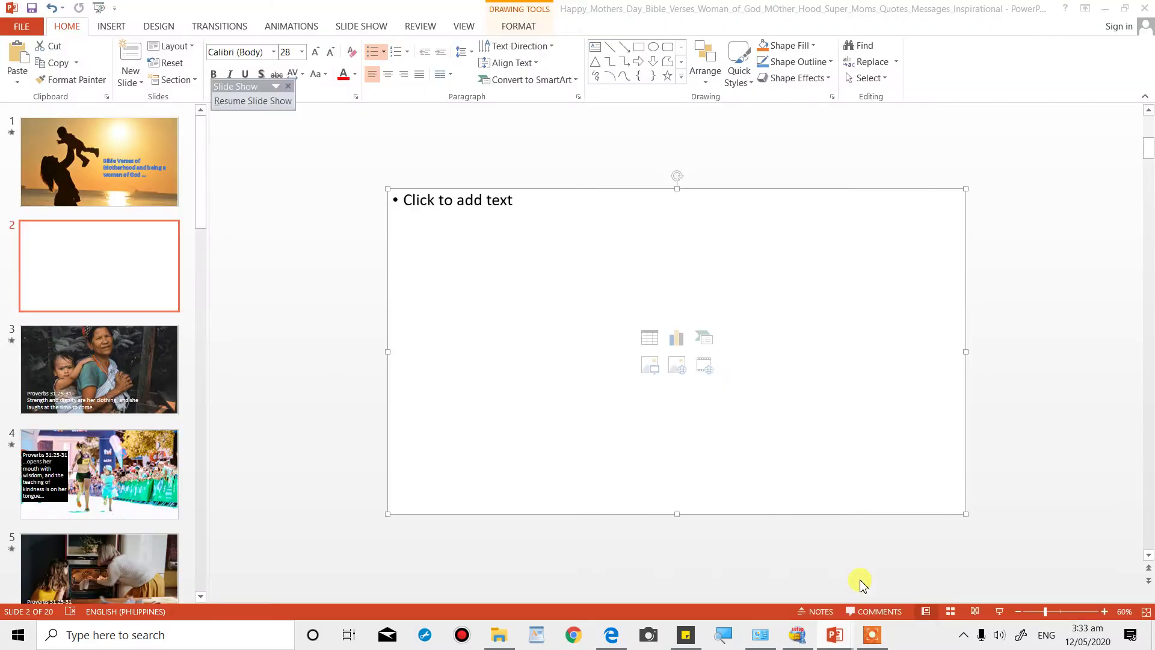
click(525, 201)
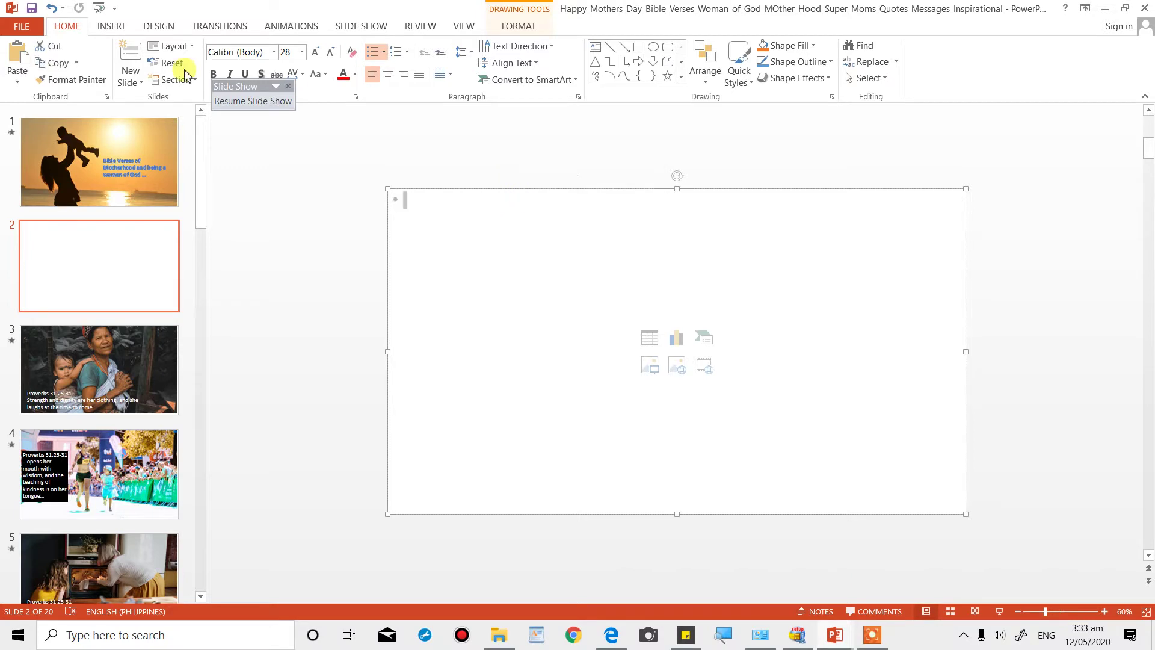
click(120, 30)
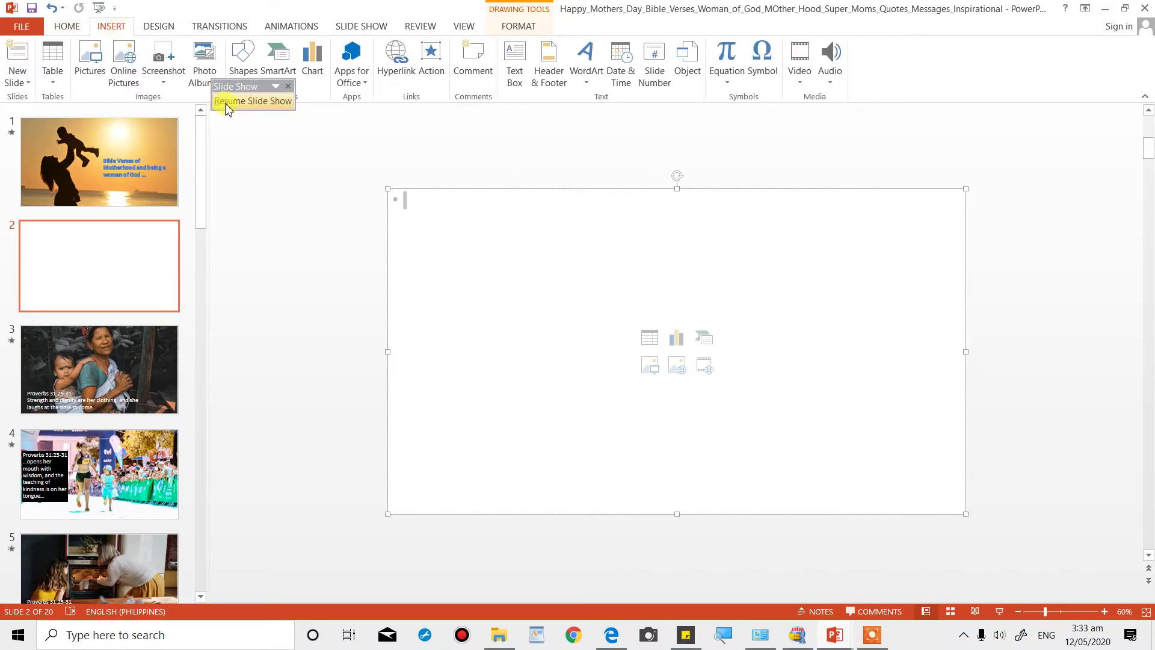
click(89, 67)
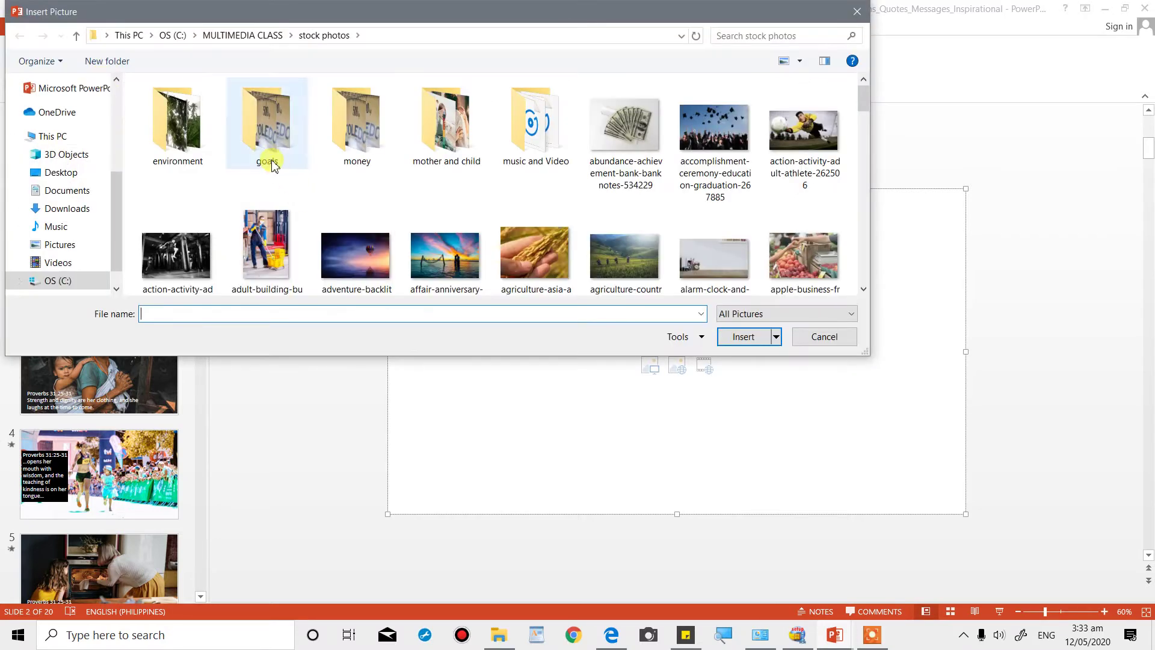
click(258, 251)
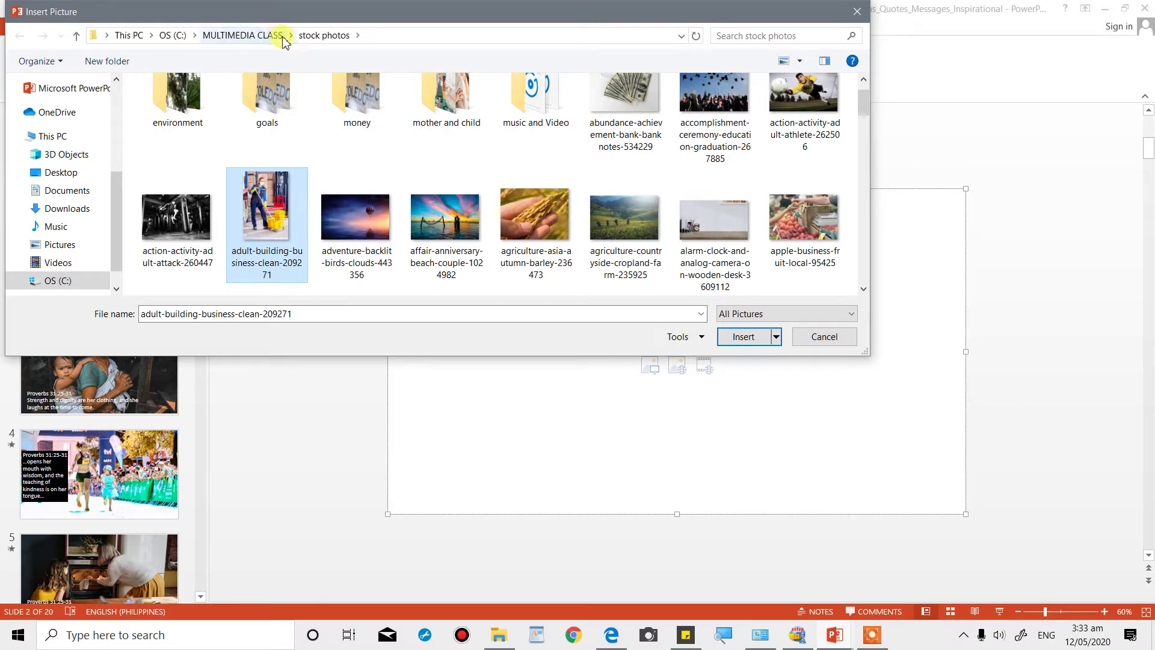
click(744, 337)
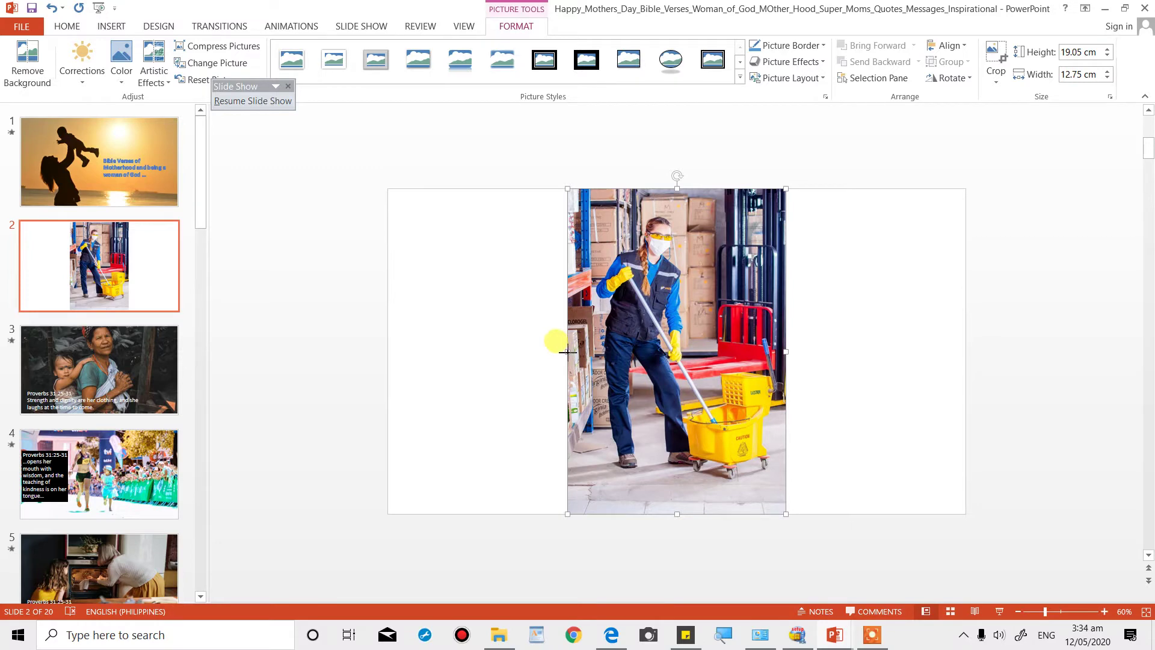
drag(567, 351, 388, 384)
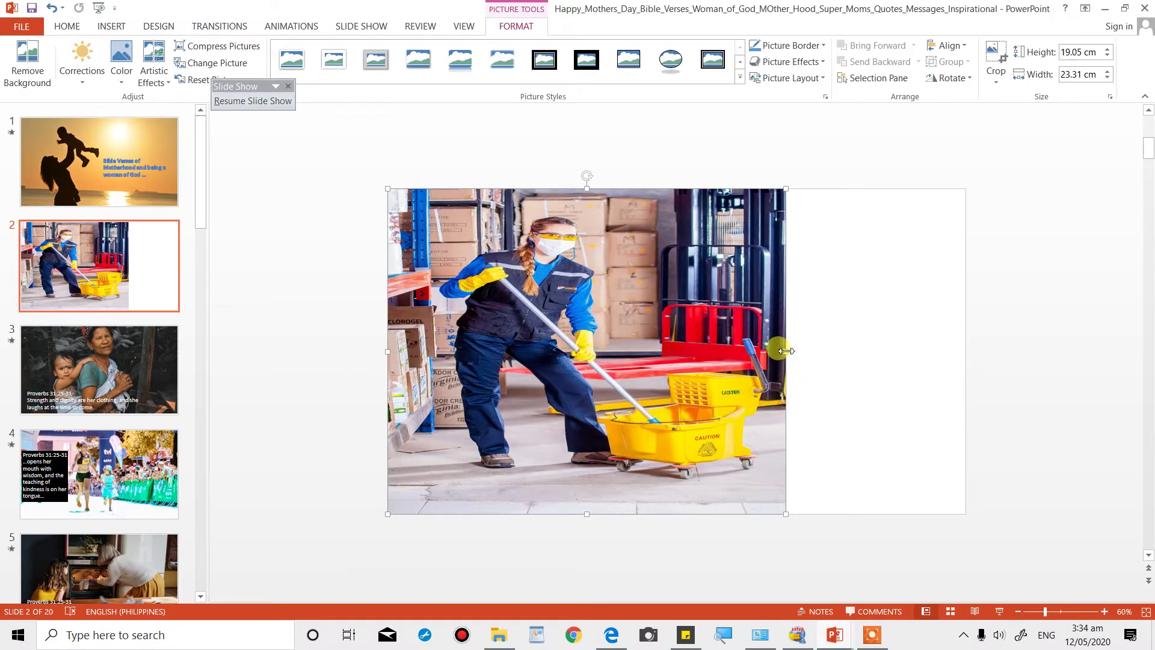
drag(787, 357, 967, 335)
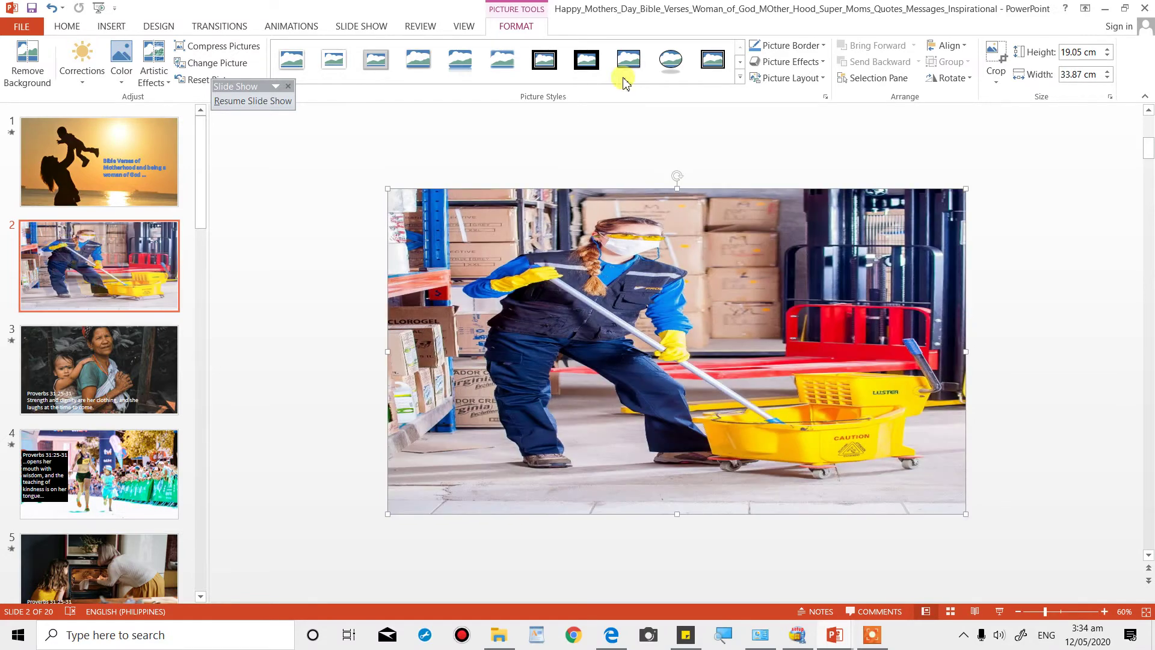
Step: Add a WordArt caption 'hardoworking mom...' to slide 2 and move it to the photo's top right
click(121, 30)
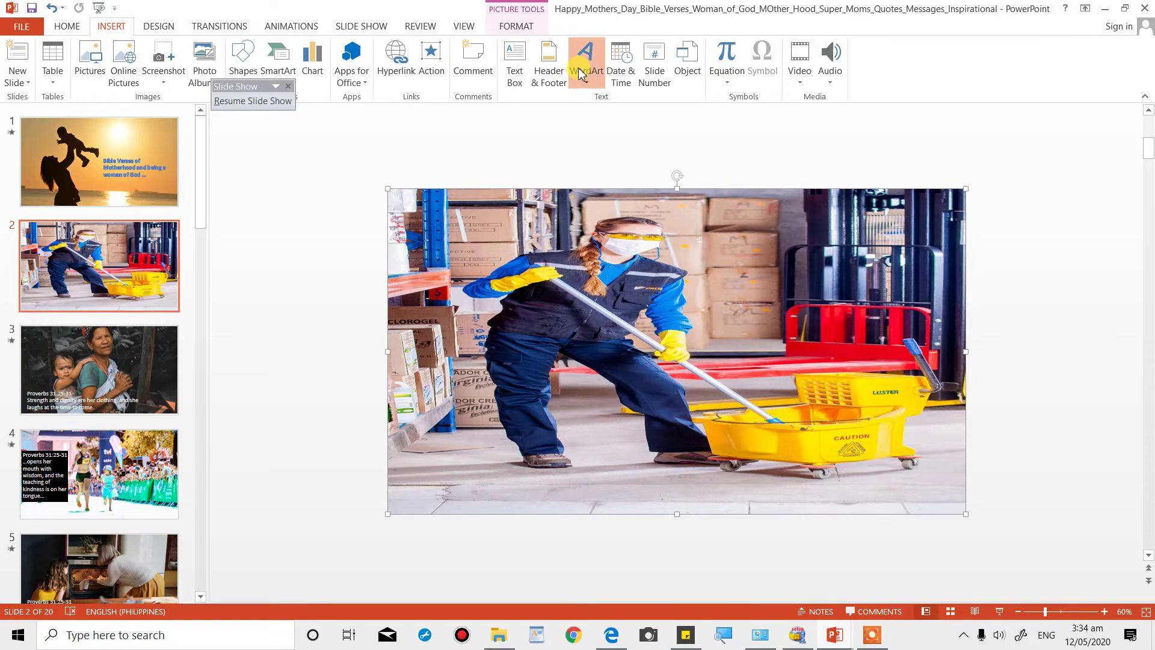
click(588, 73)
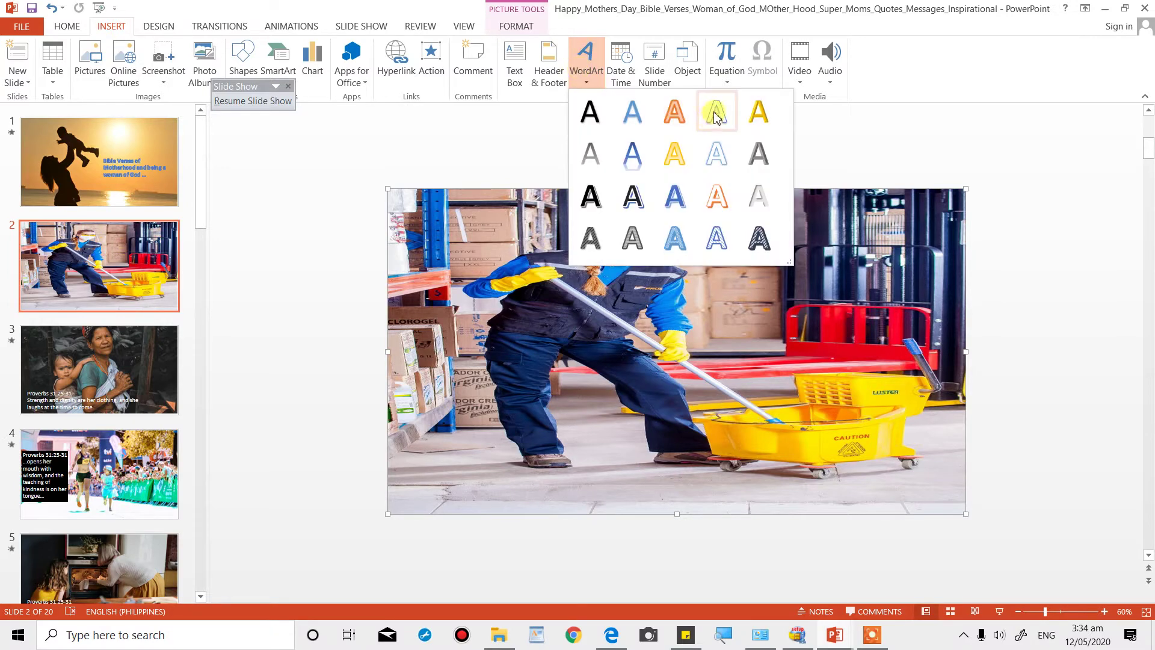
click(590, 199)
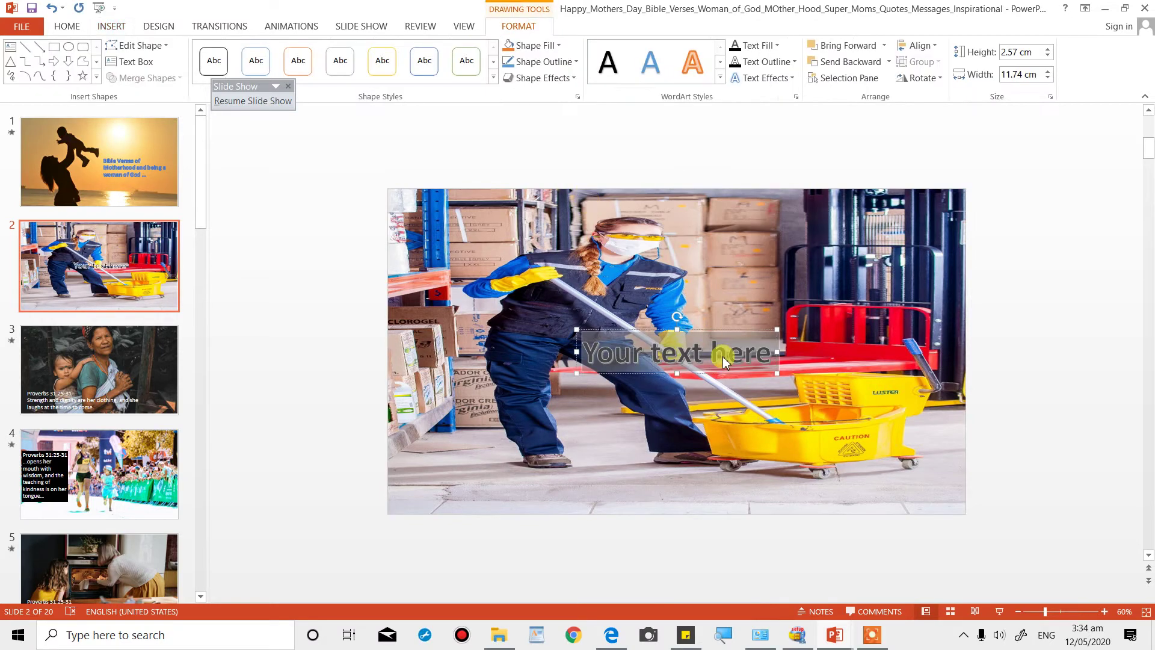
text(hard)
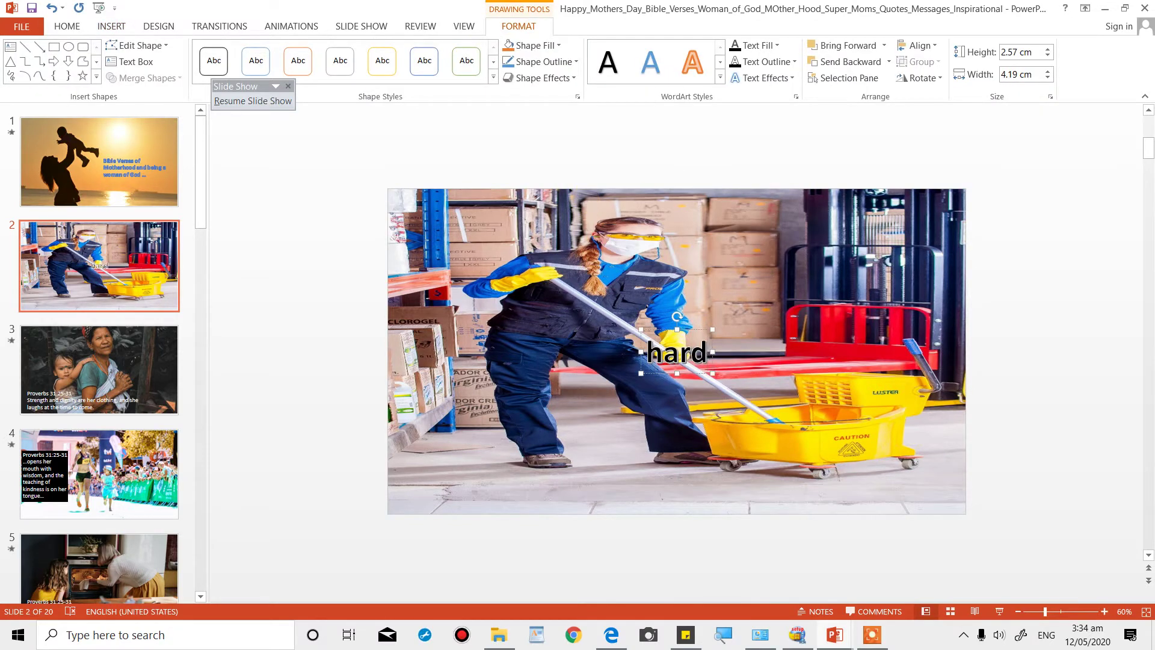
text(oworkin)
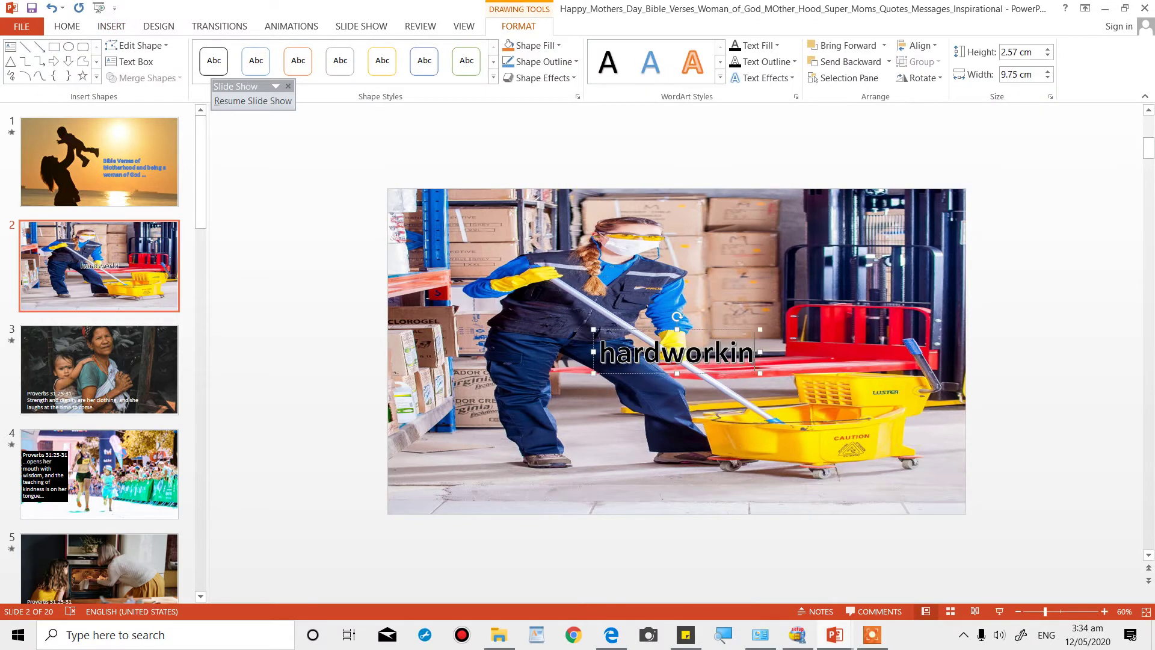
text(g mo)
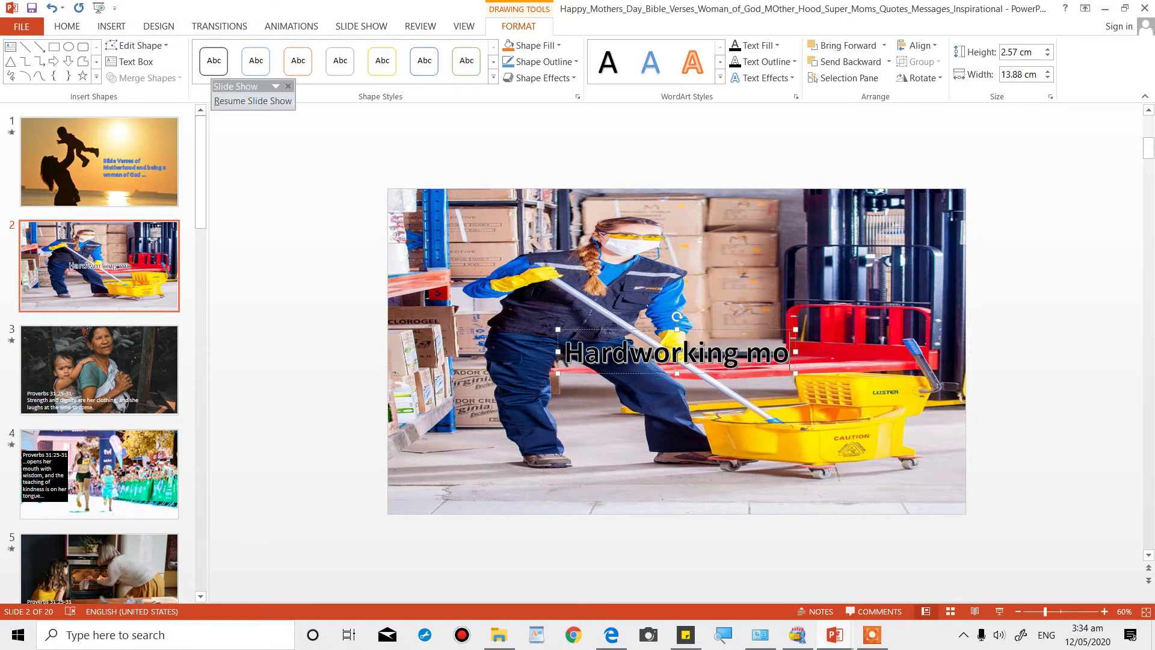
text(m)
text(...)
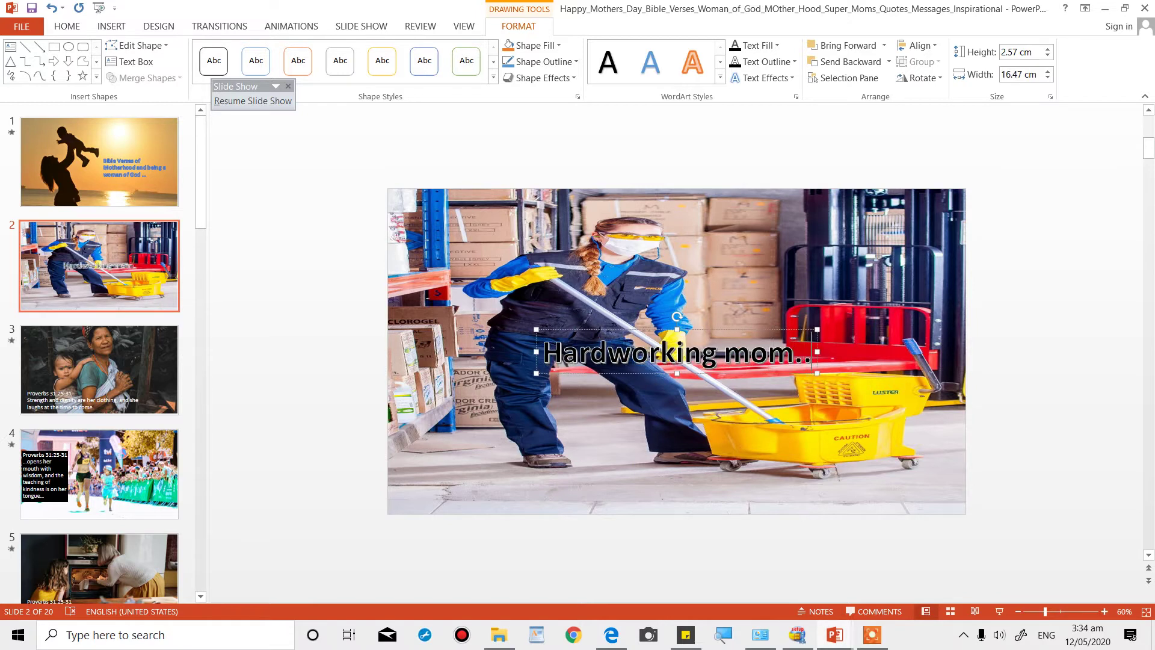
click(656, 394)
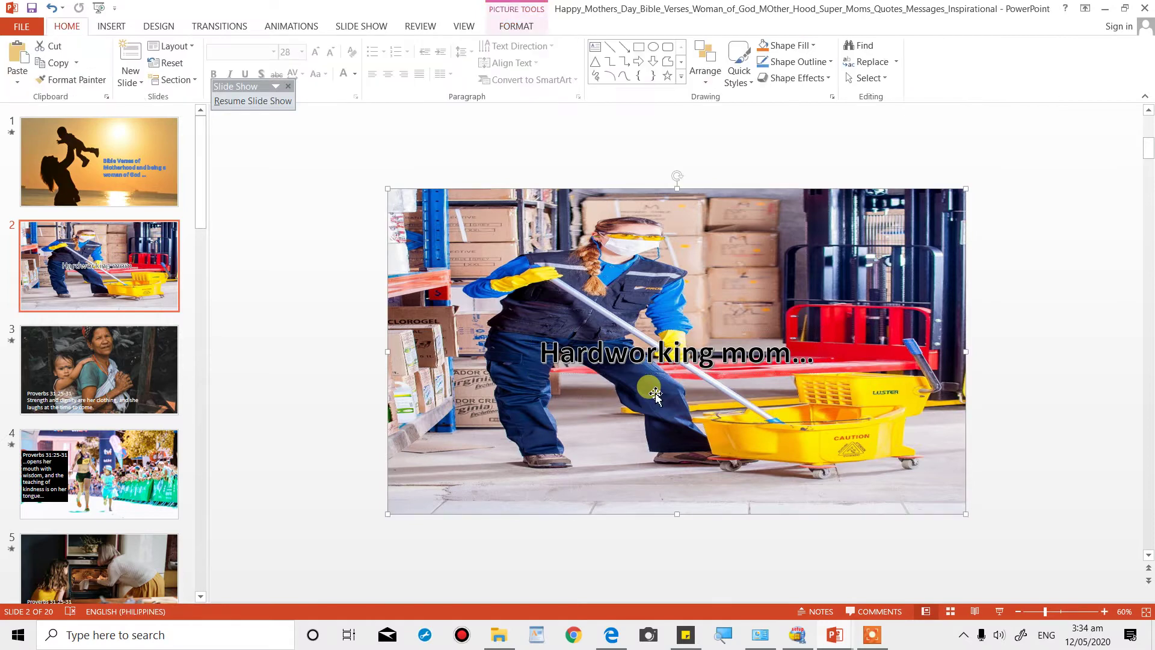
click(665, 361)
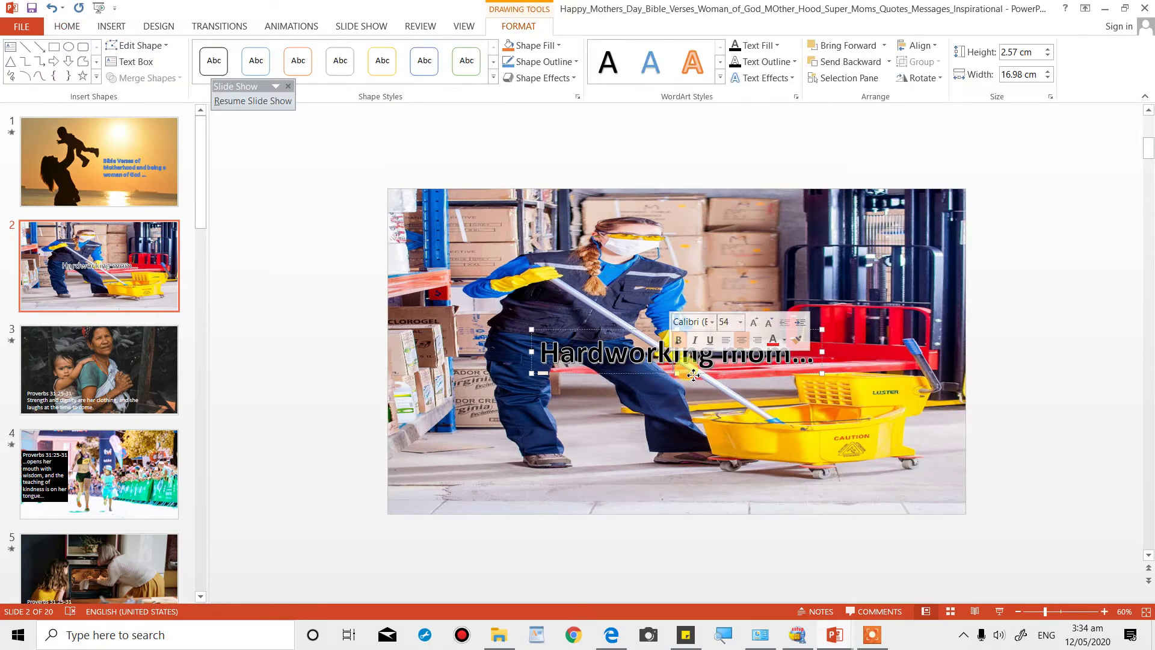
mouse_move(687, 380)
mouse_down()
mouse_move(834, 260)
mouse_move(823, 254)
mouse_up()
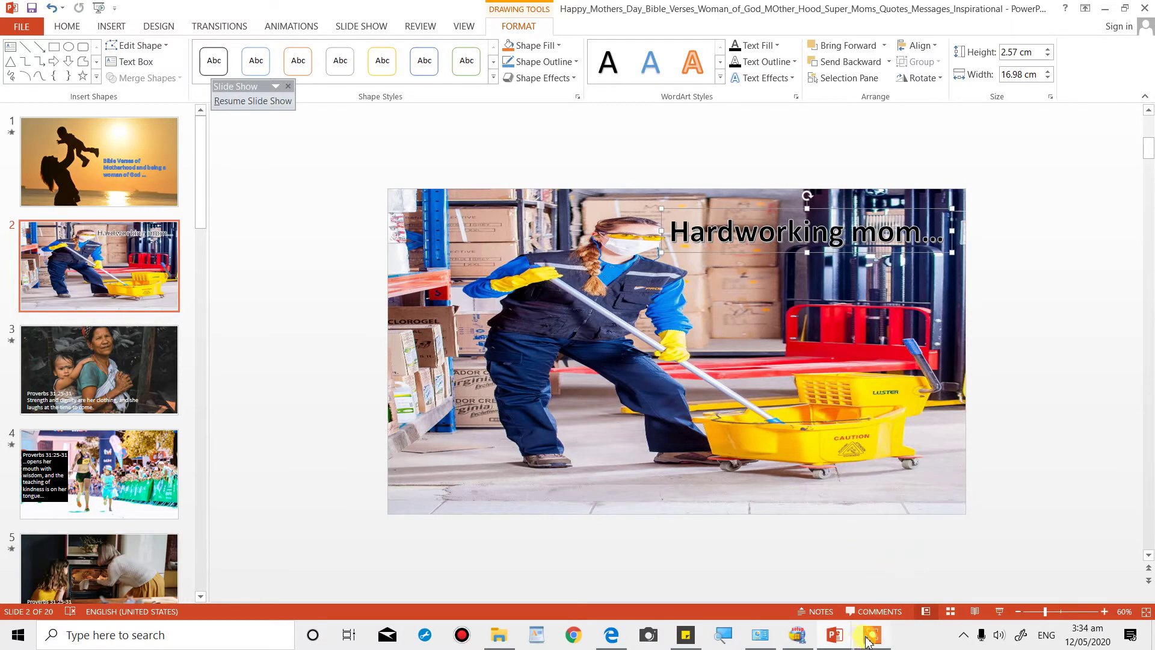
mouse_move(871, 634)
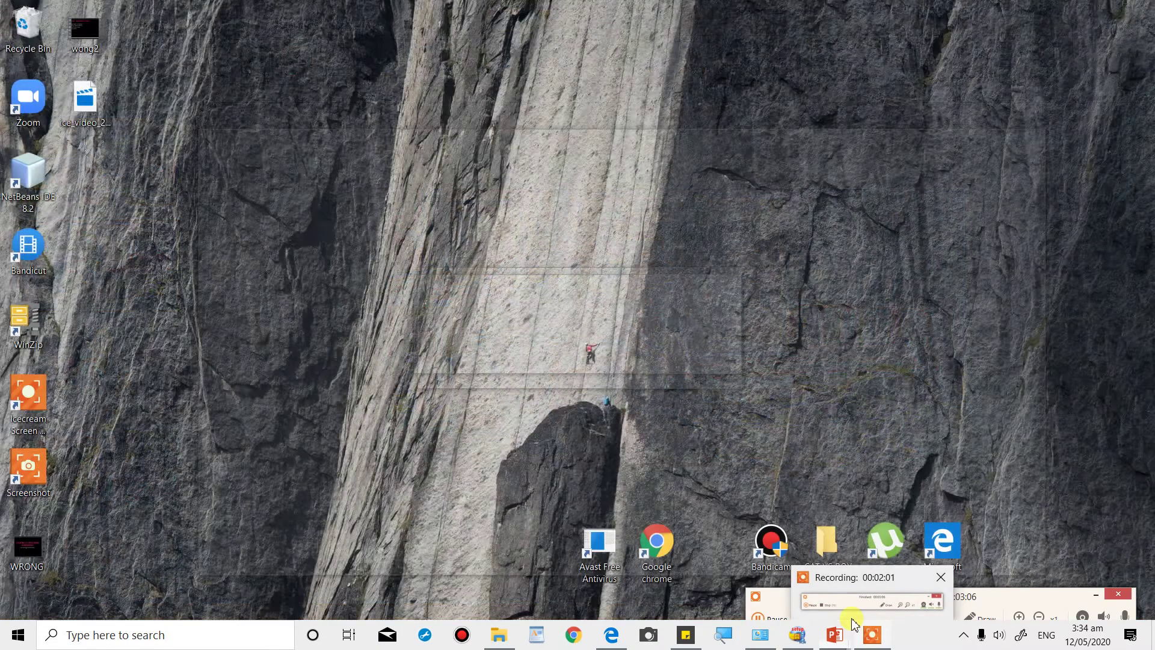
Step: Bring the full-screen lesson slide show forward and advance to the 'LESSON : INSERTING MUSIC' slide
click(853, 609)
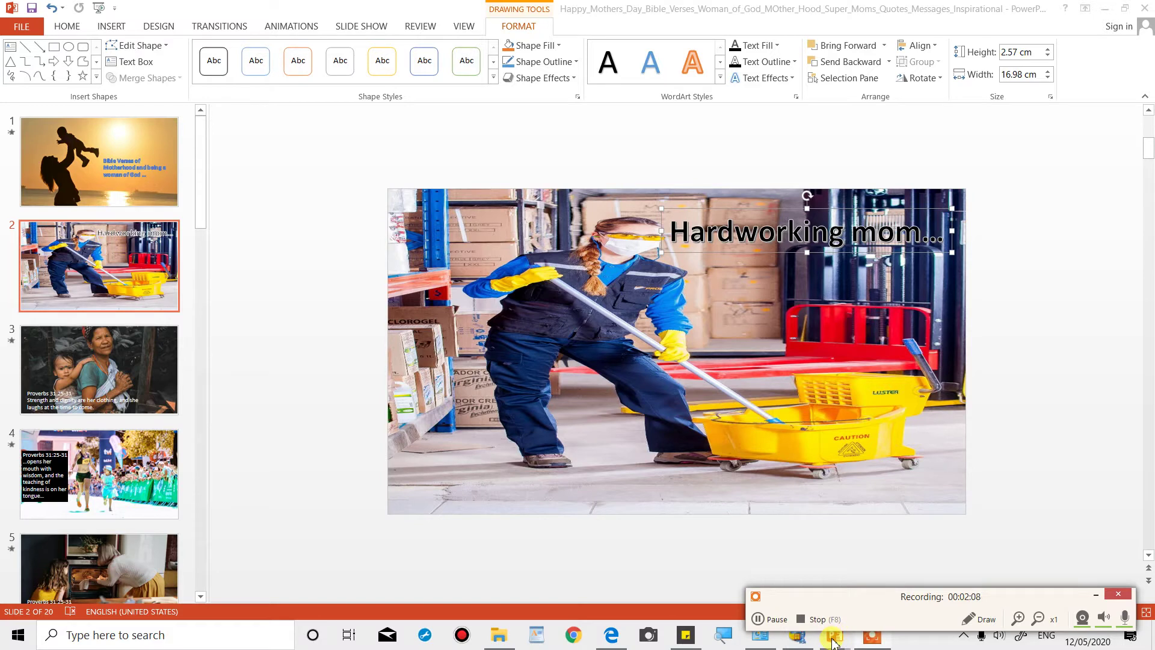
mouse_move(834, 634)
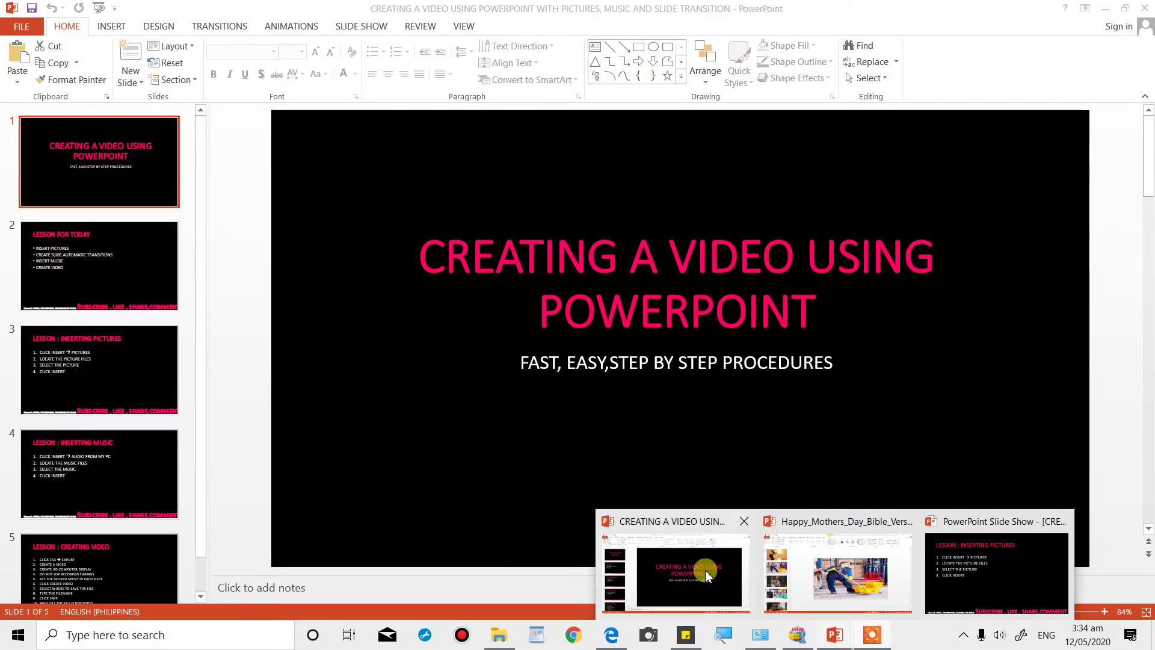
click(705, 569)
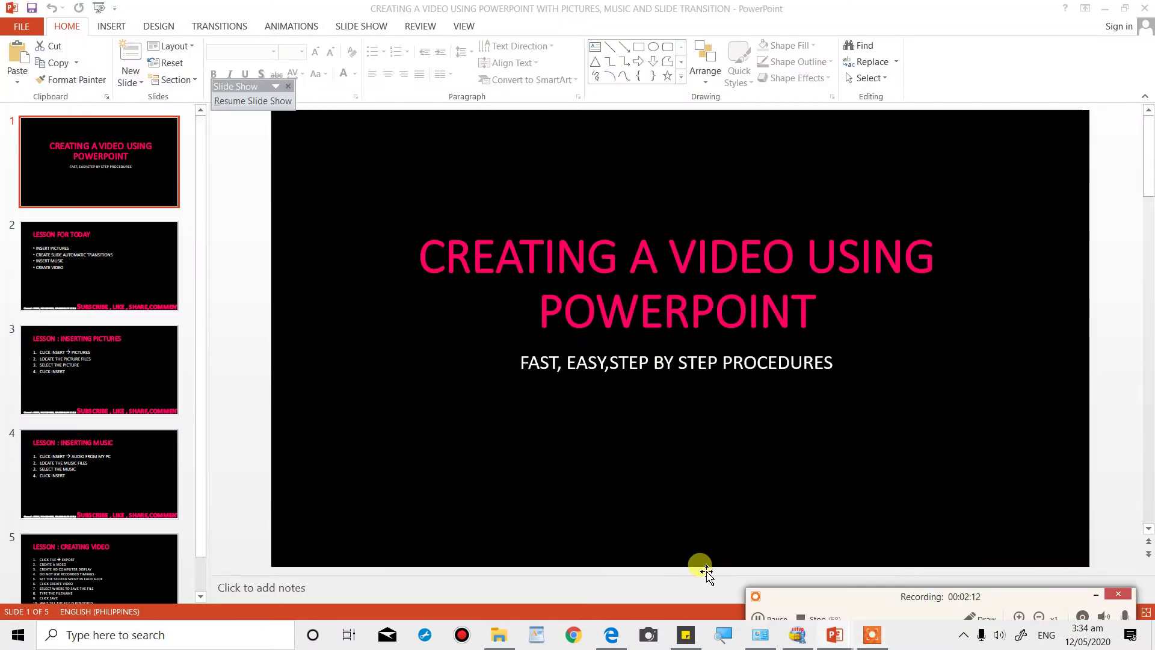
click(834, 636)
click(1023, 522)
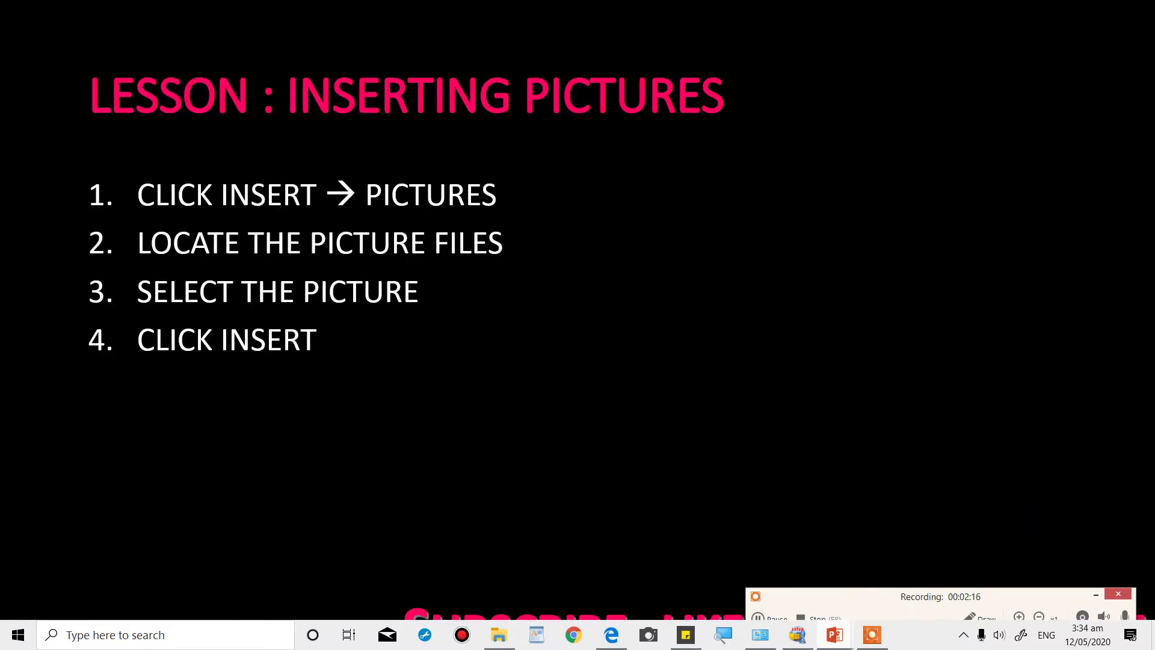
key(Right)
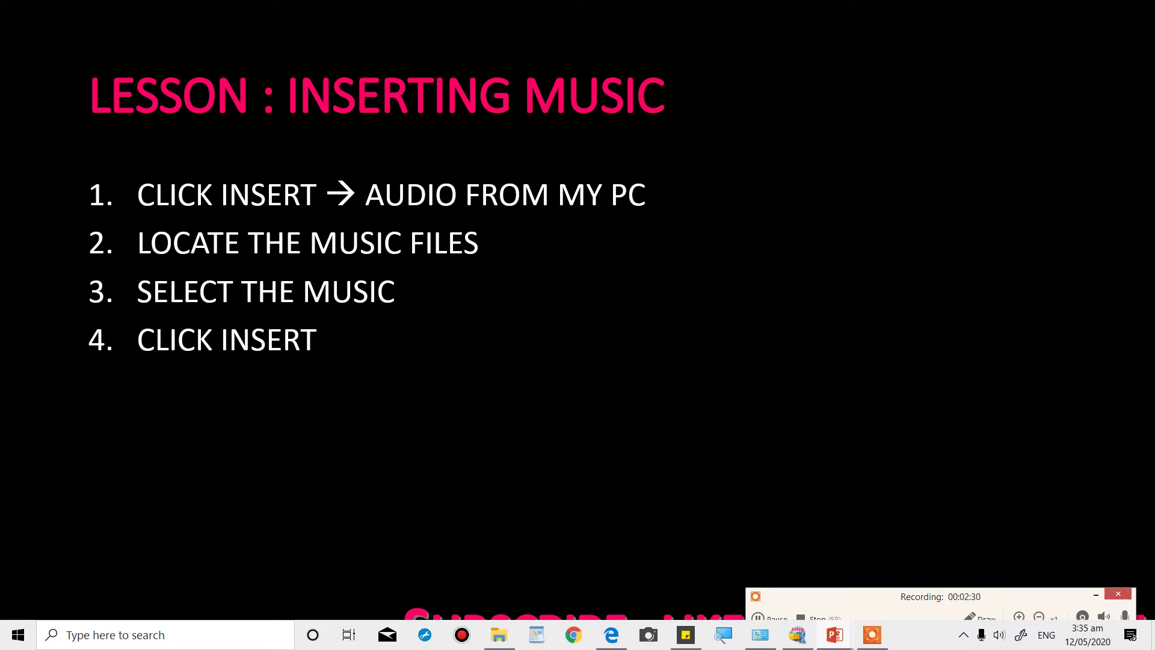
click(835, 635)
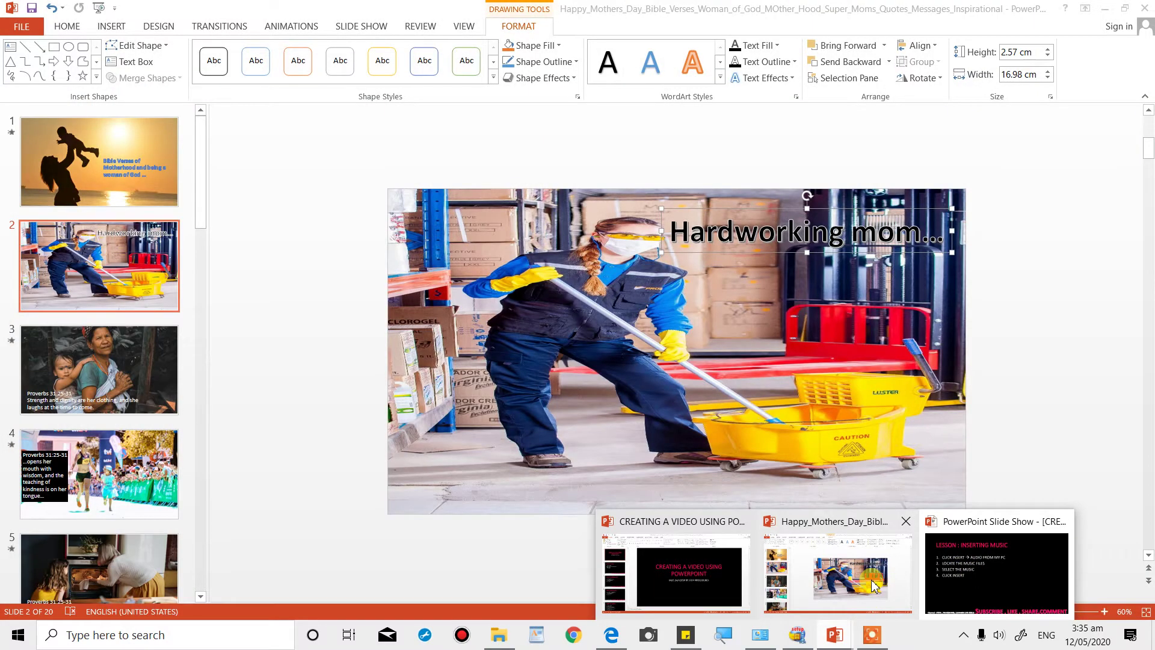
Step: Select slide 1 of the Mother's Day deck and browse for Audio on My PC
click(837, 572)
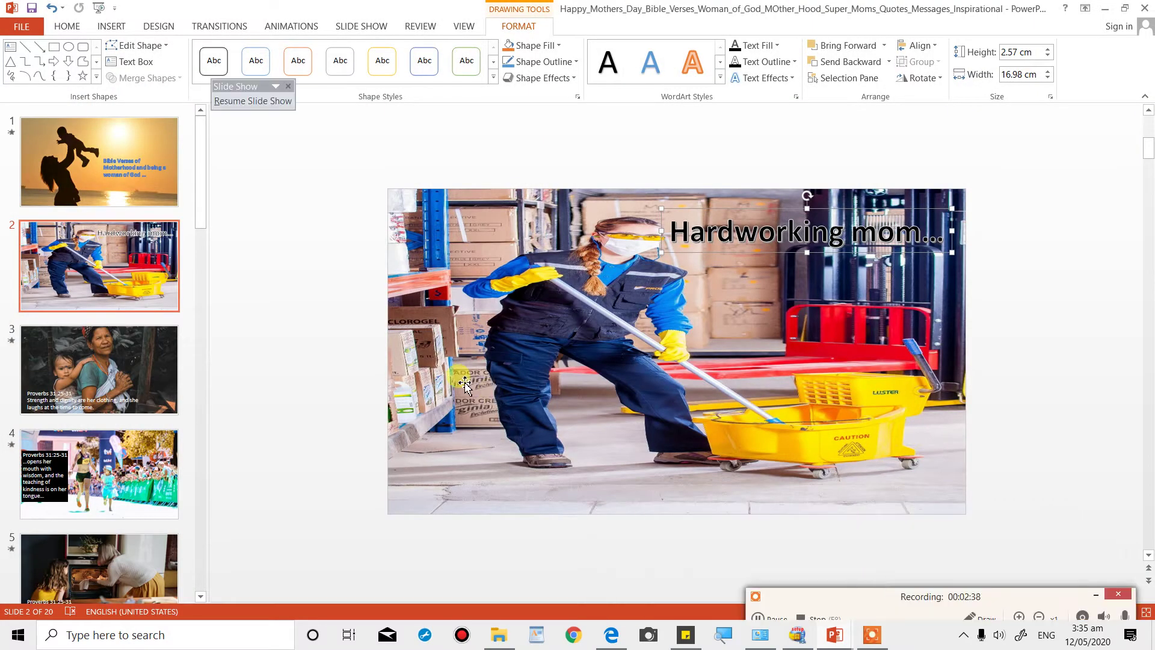
click(124, 169)
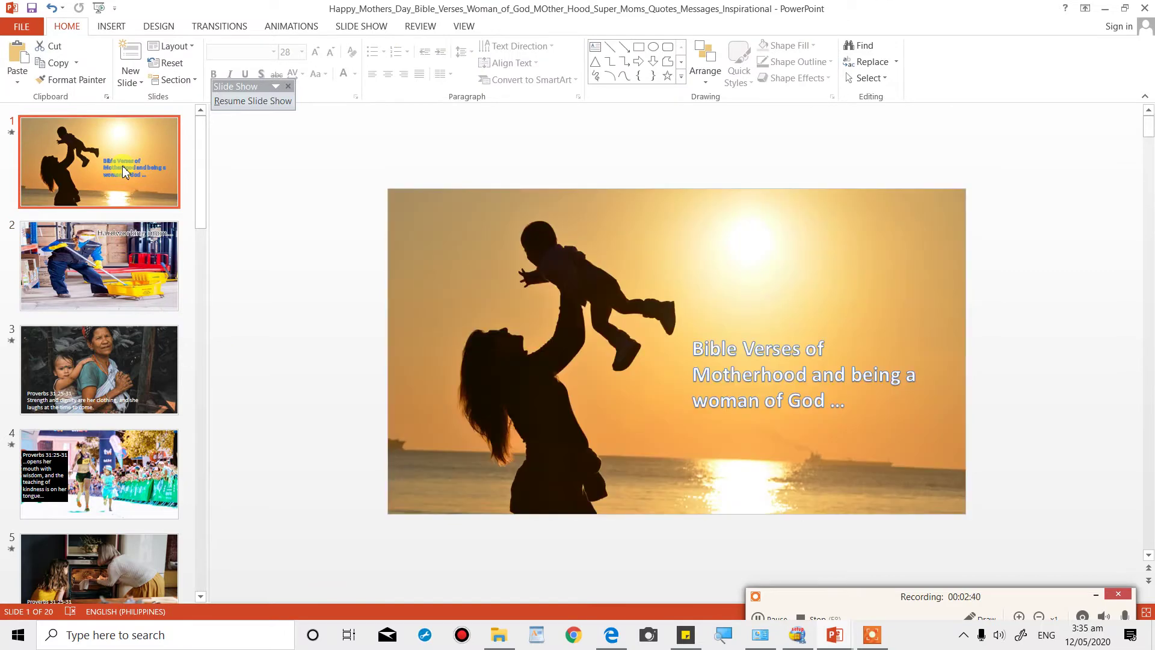
click(118, 31)
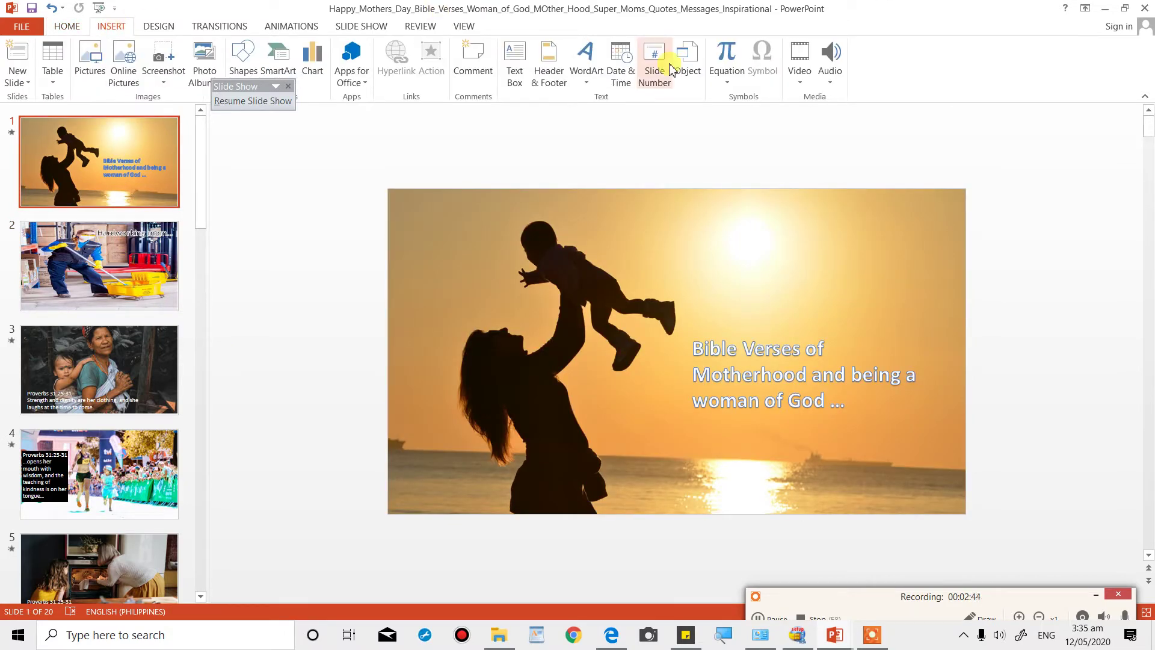
click(834, 83)
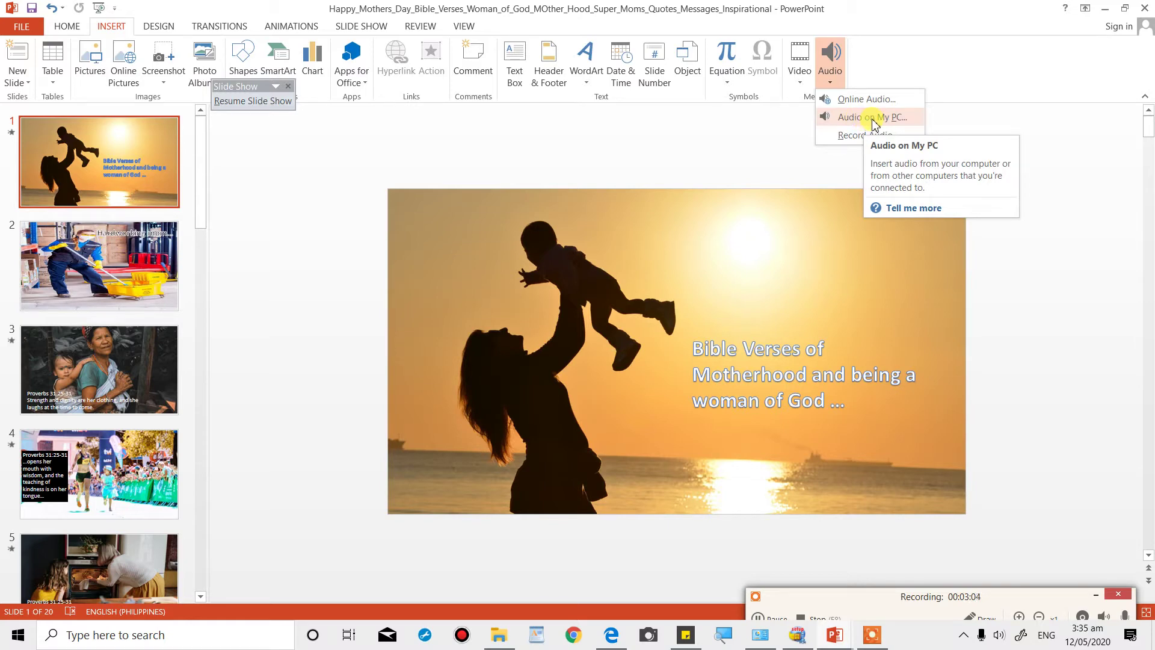
click(874, 123)
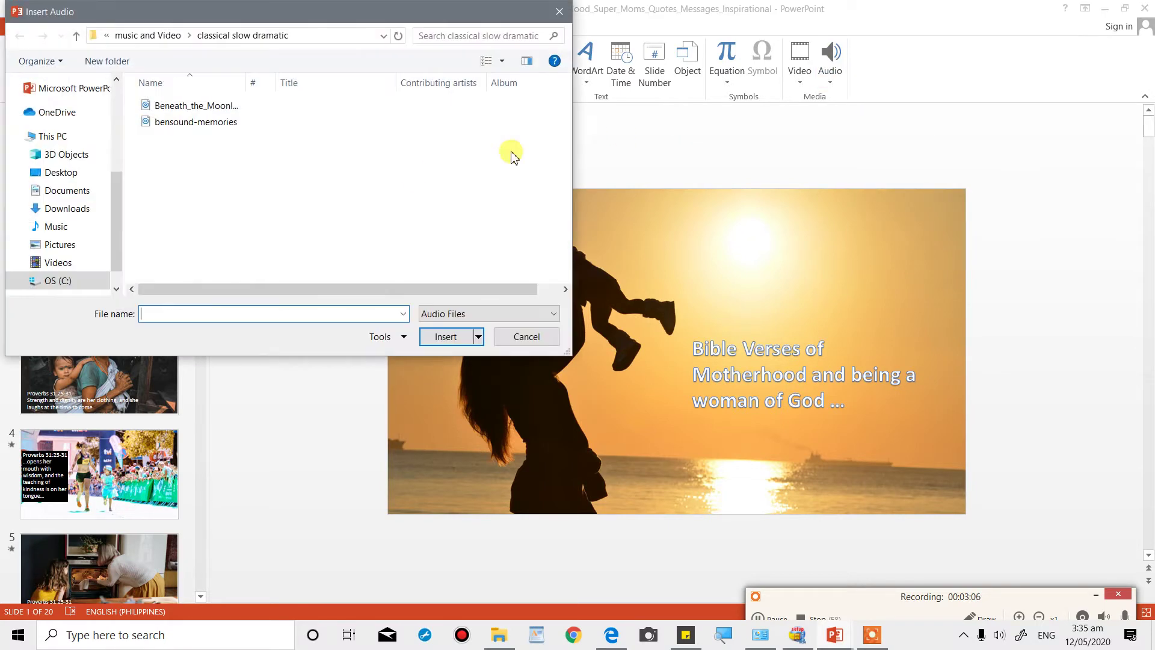
Step: Insert the Beneath_the_Moonlight track from the classical slow dramatic folder onto slide 1
click(202, 107)
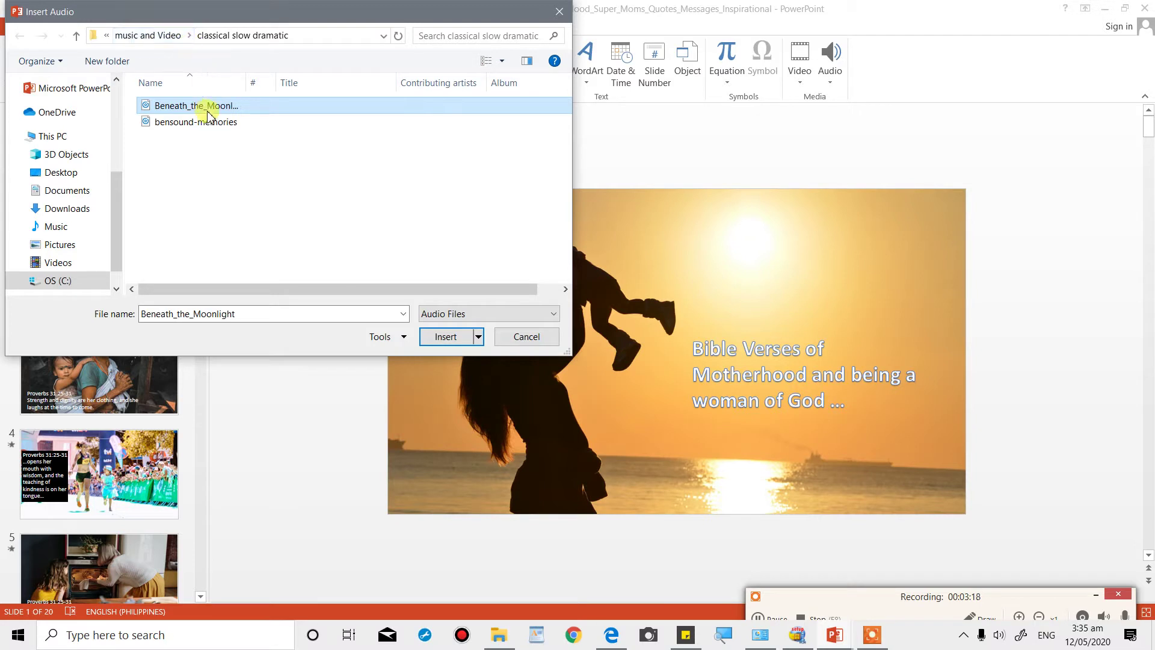
click(309, 109)
click(444, 338)
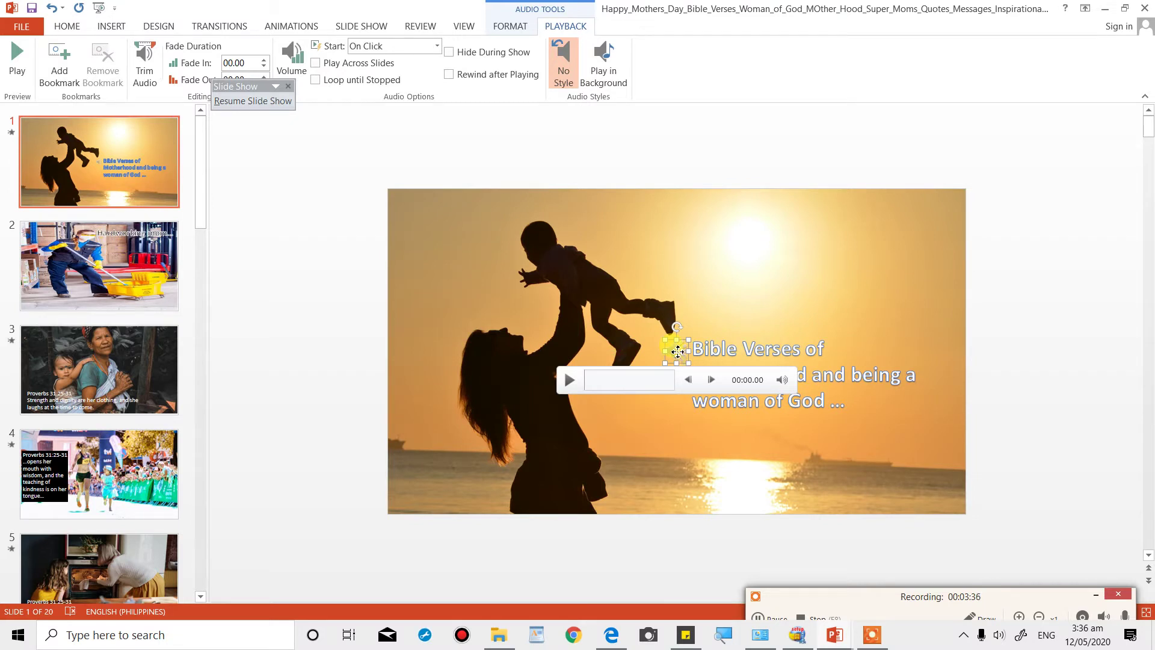
Step: Move the audio icon lower on slide 1 and set the music to start Automatically
drag(679, 355, 679, 457)
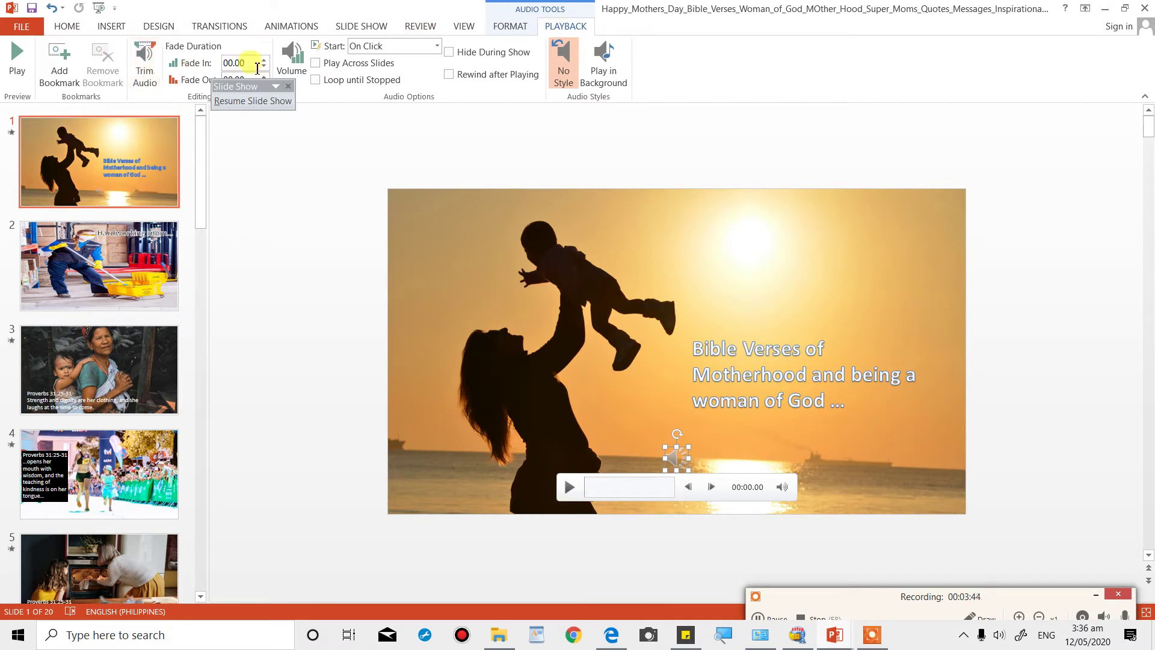
click(303, 77)
click(302, 77)
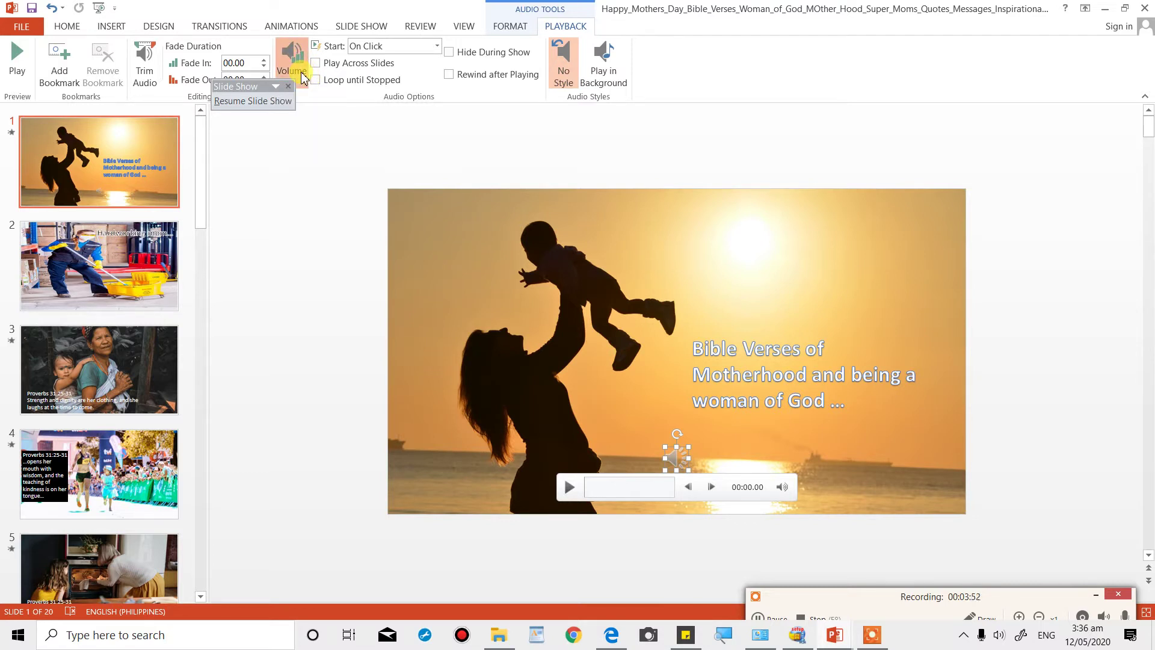
click(303, 77)
click(437, 46)
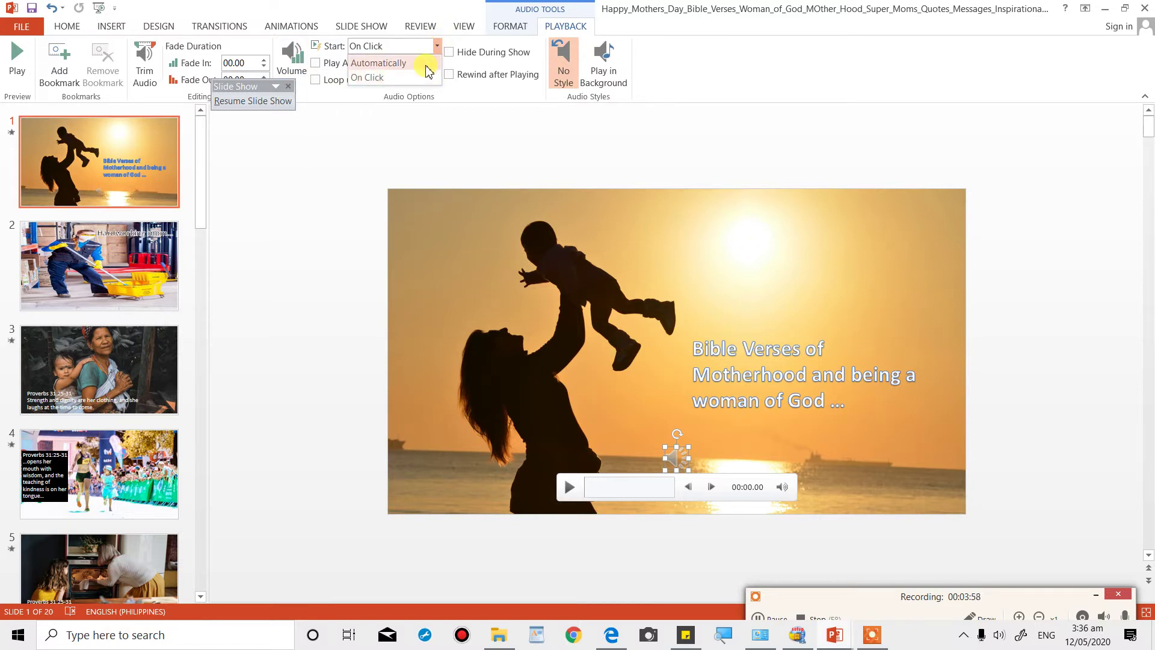
click(426, 65)
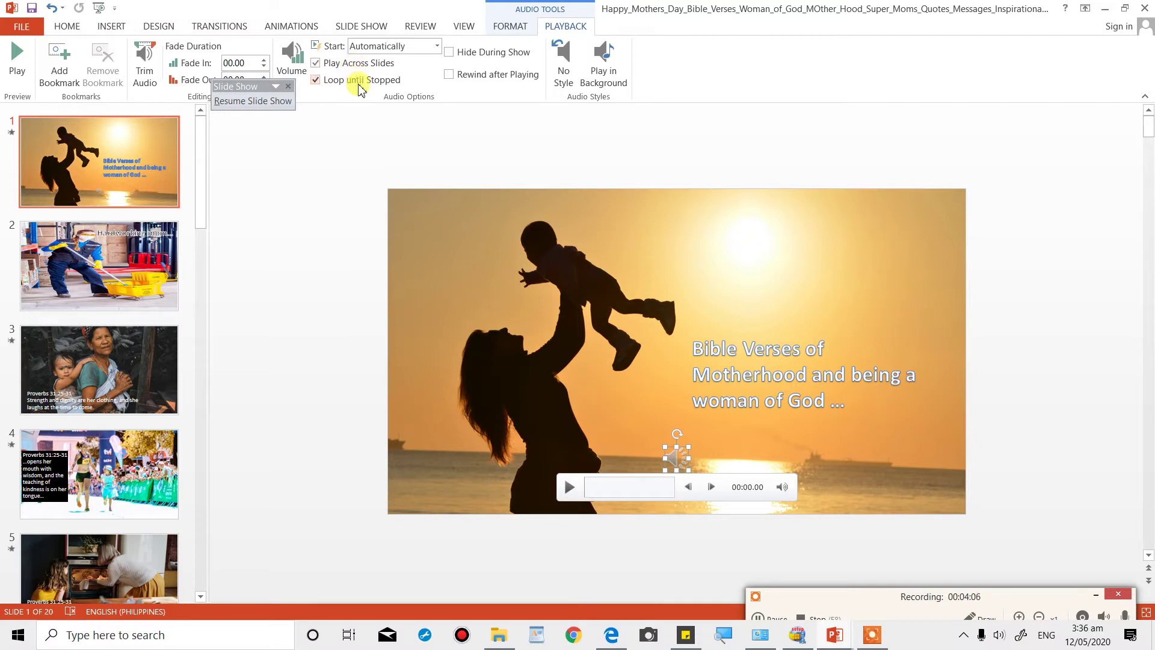
Step: Set the audio to Play in Background and start the slide show from the current slide
click(467, 53)
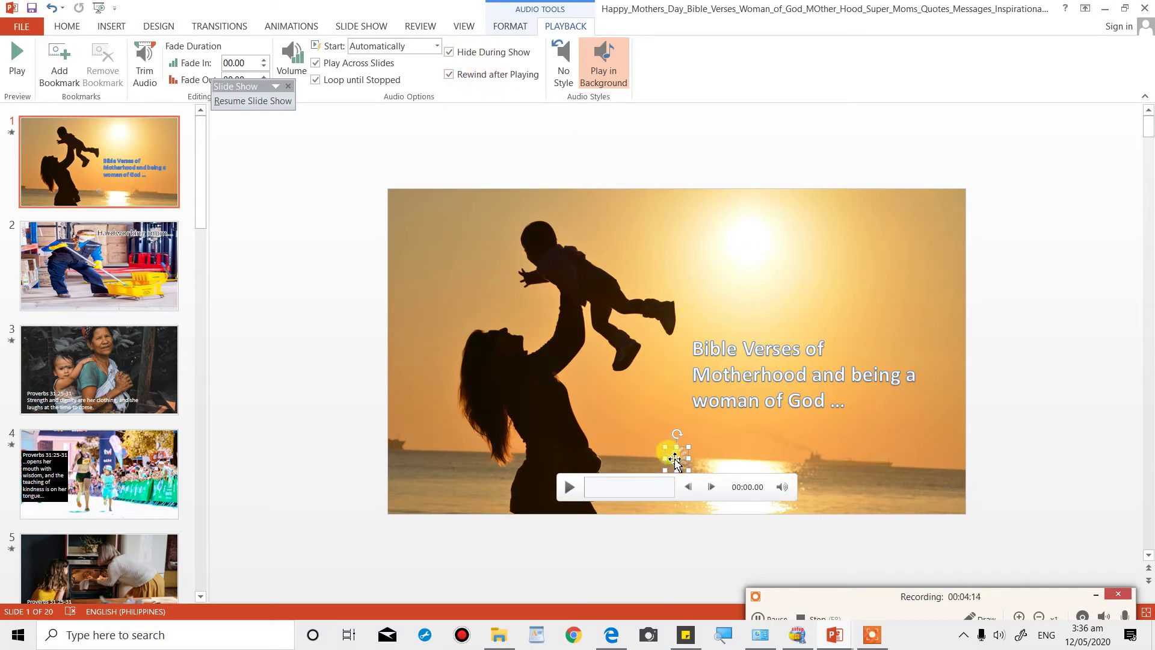
click(1097, 595)
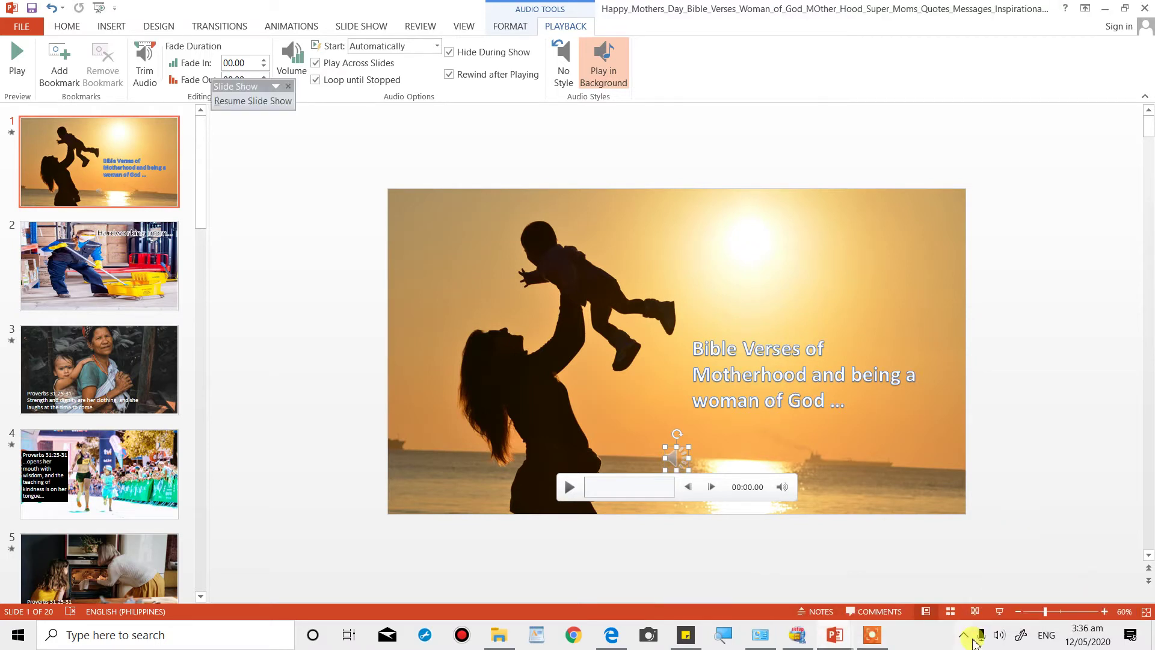
click(1000, 612)
click(836, 639)
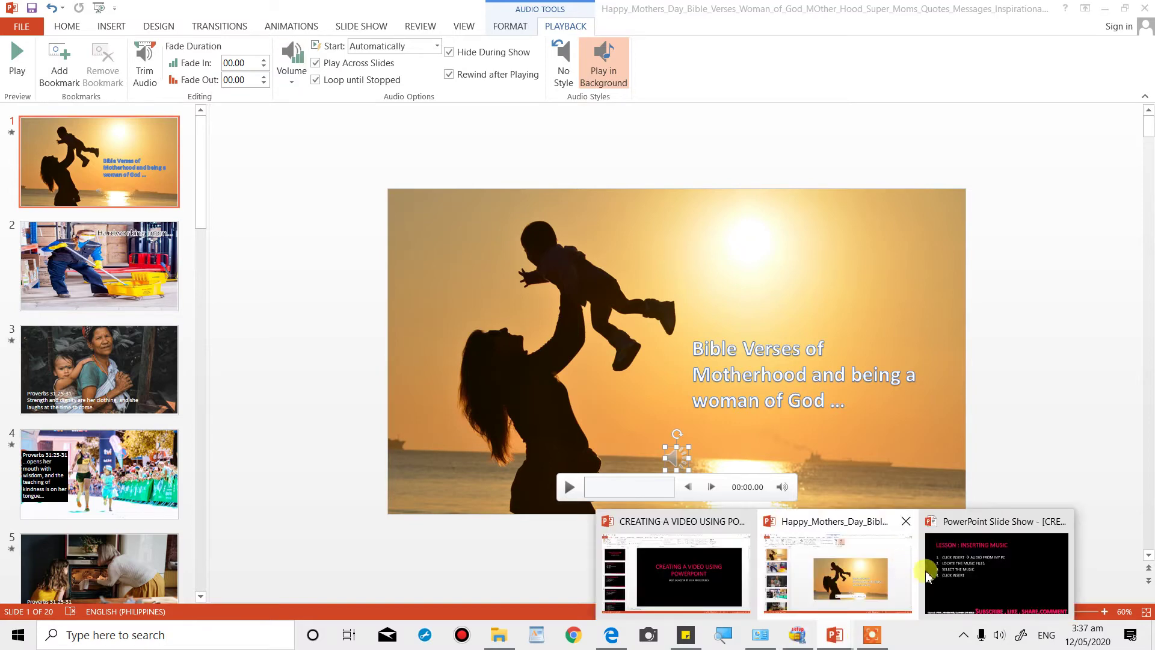
mouse_move(996, 566)
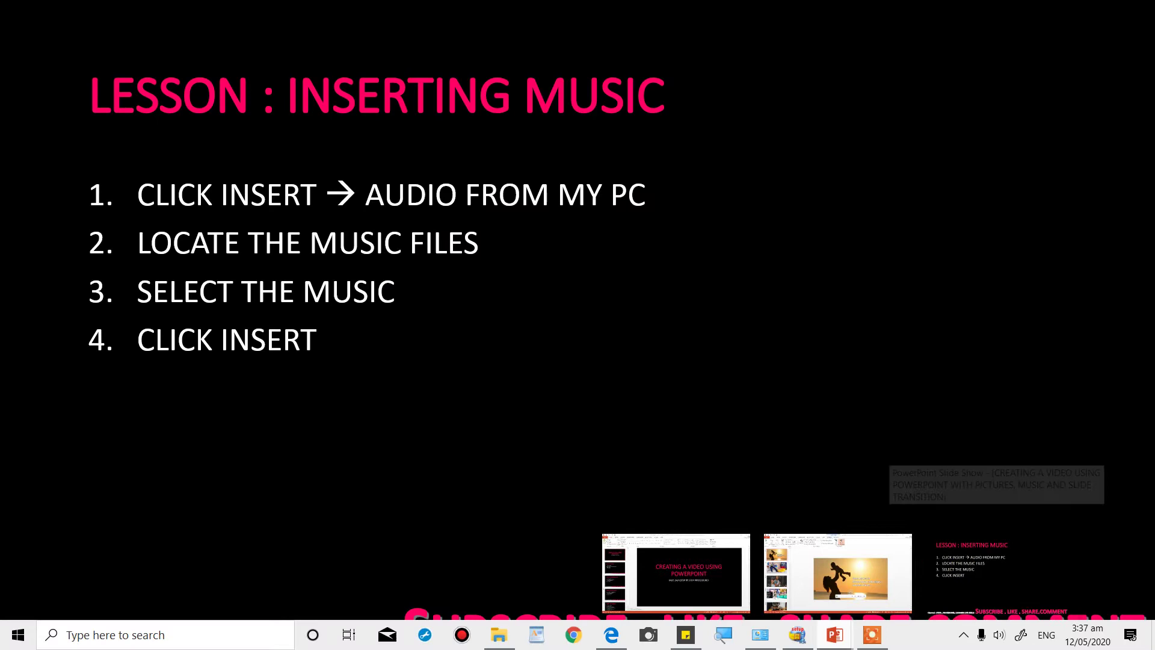
click(962, 565)
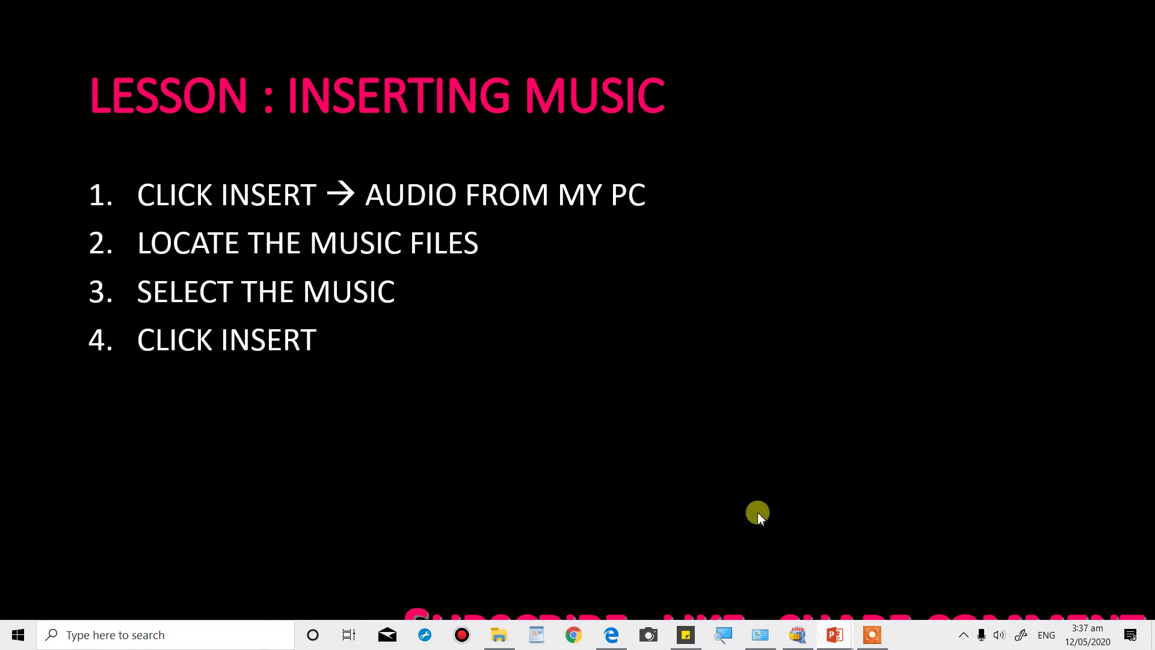
key(Right)
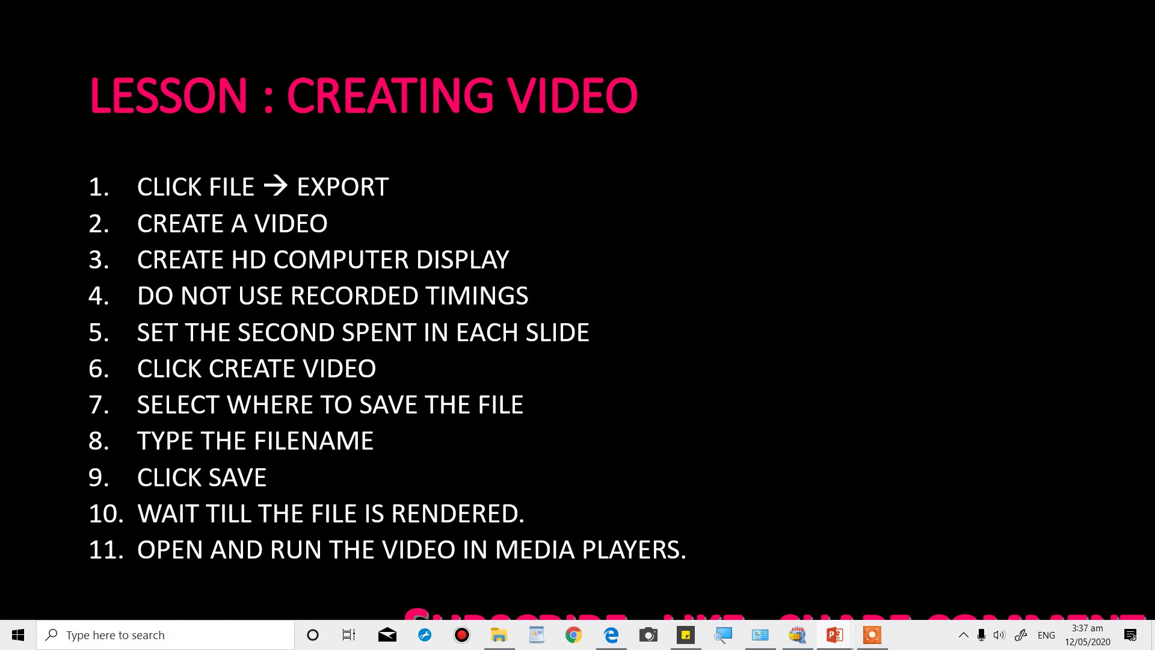
key(Left)
key(Left)
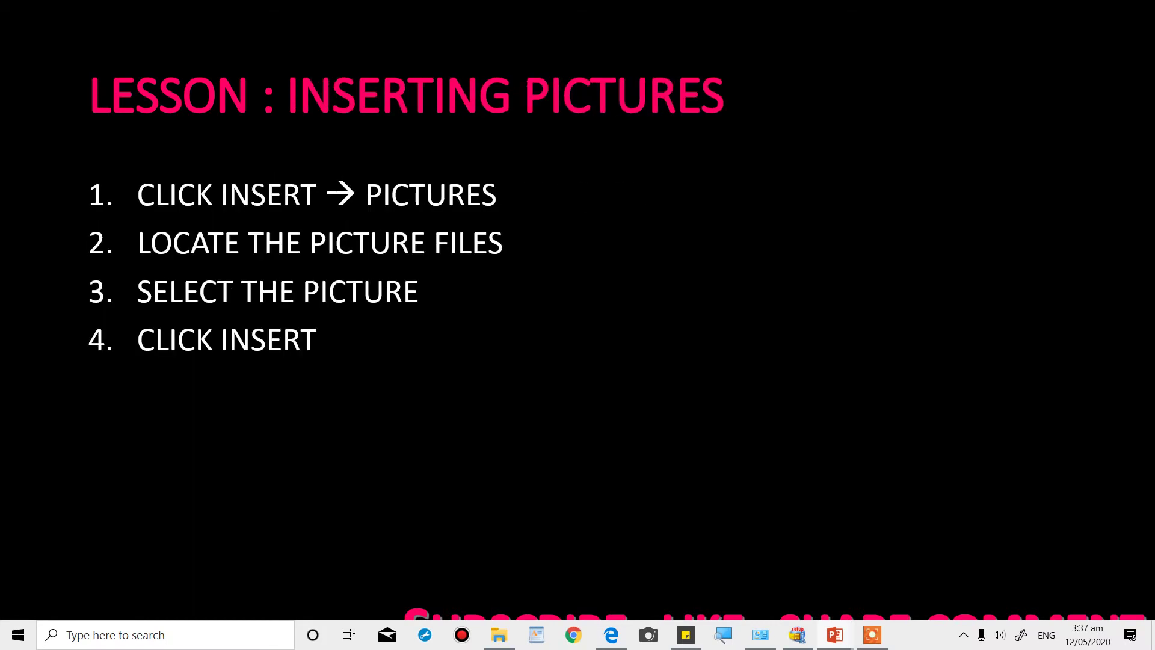
key(Right)
key(Escape)
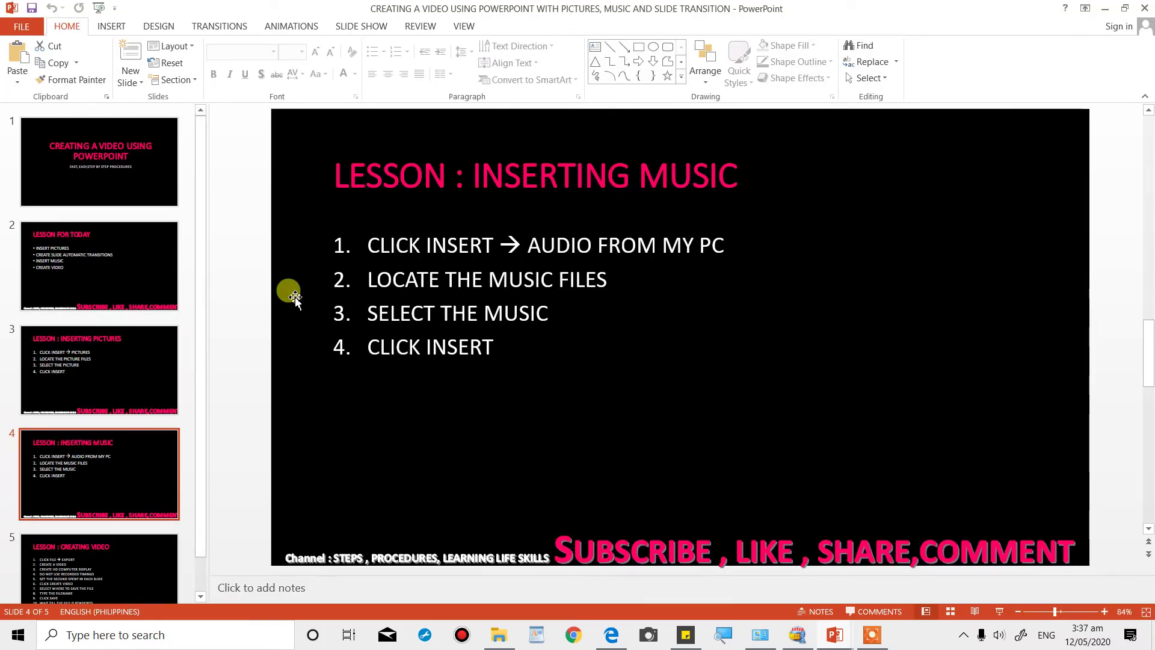
click(834, 633)
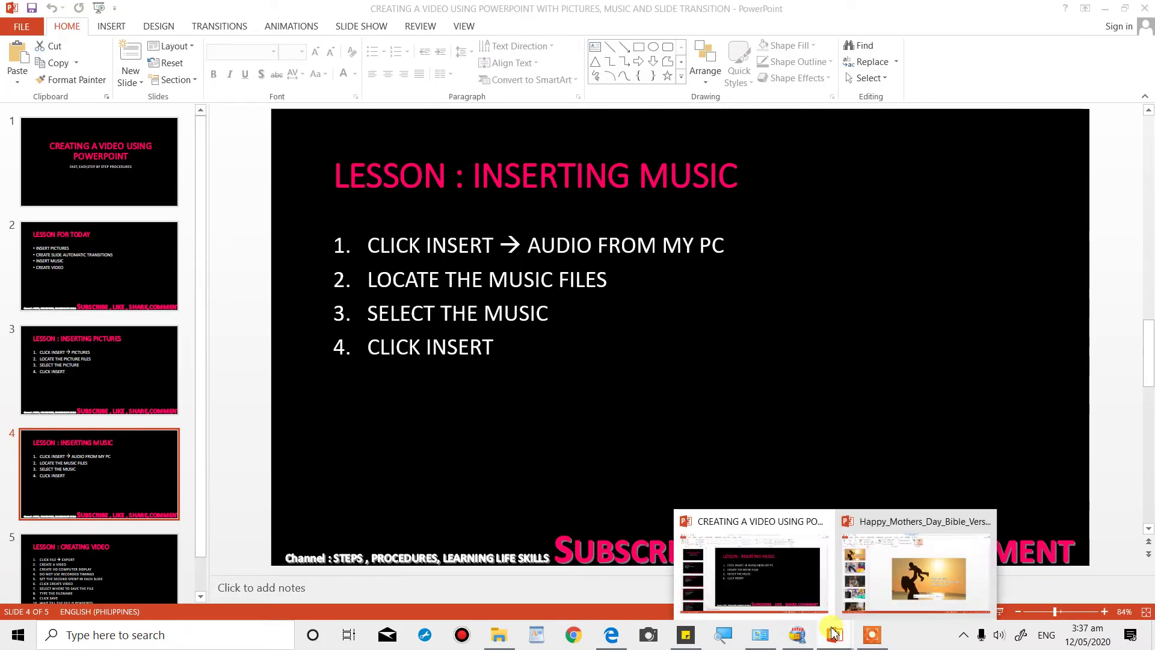
click(911, 587)
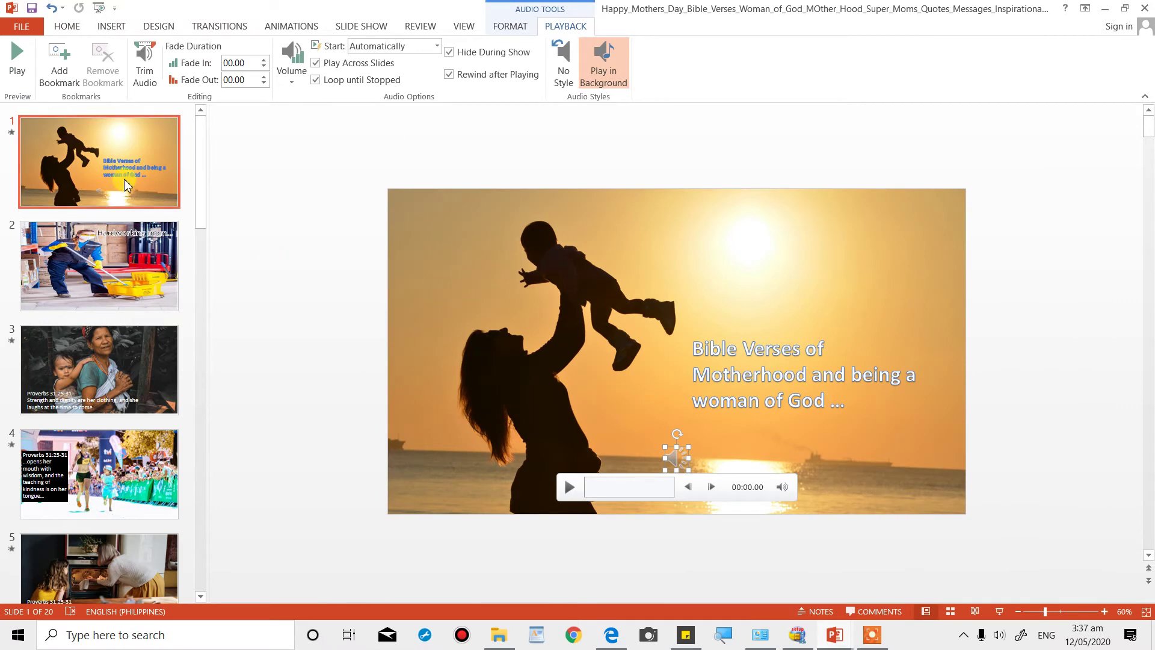
Step: Apply the Flash transition to slide 2, the Hardworking mom slide
click(124, 178)
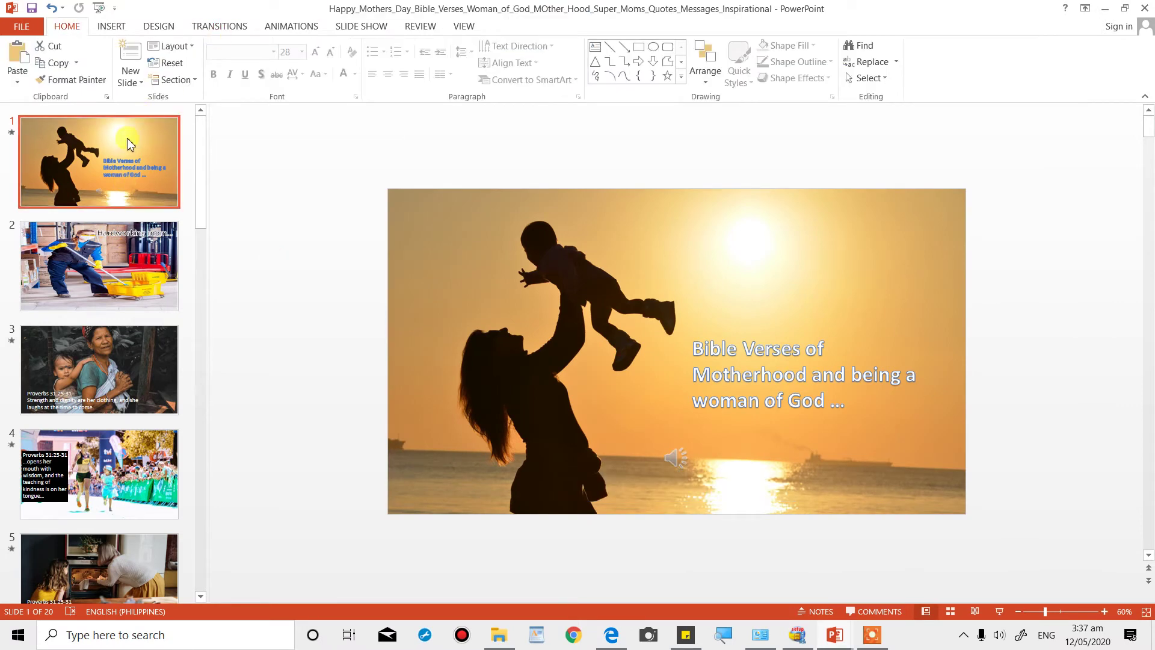
click(123, 253)
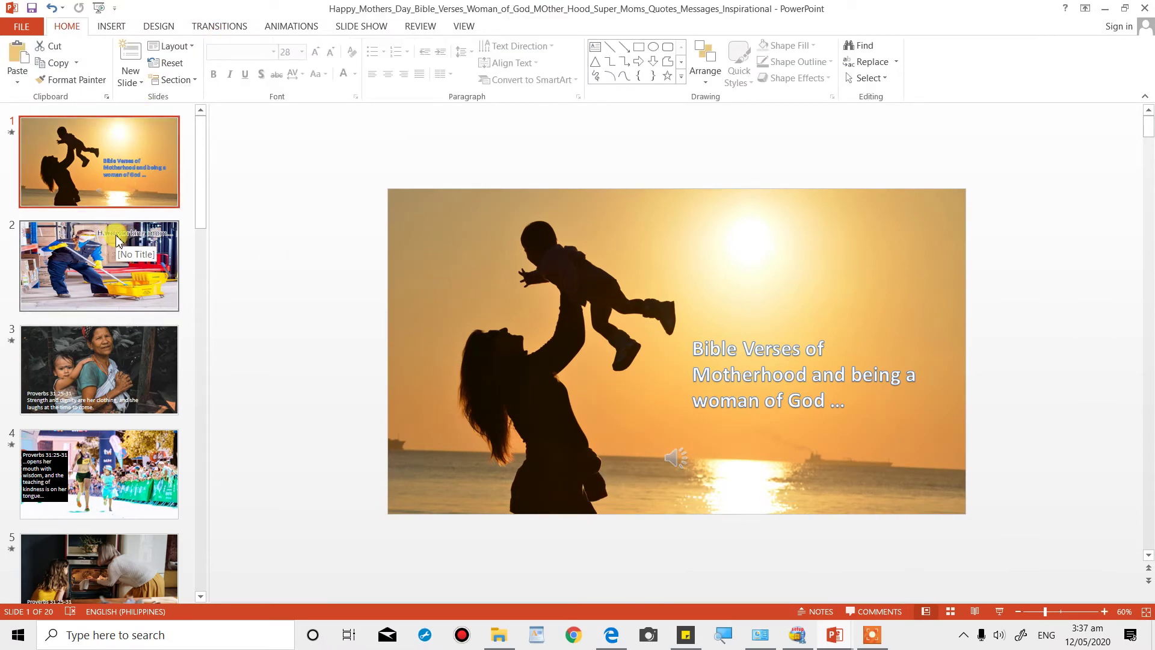
click(234, 26)
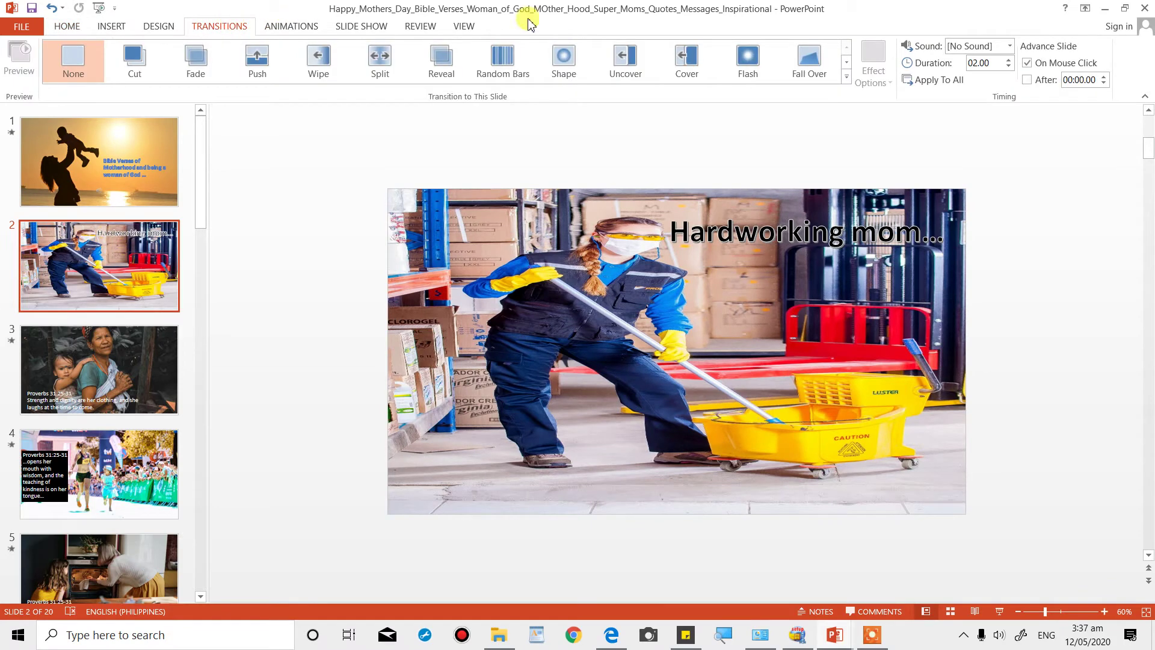
click(754, 66)
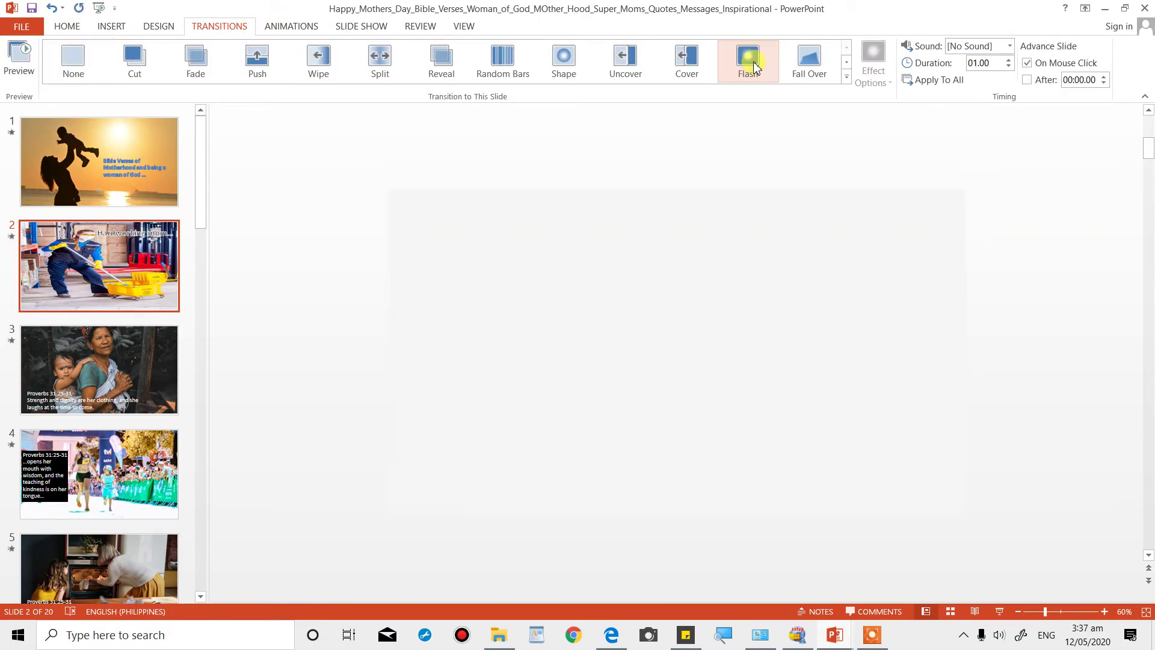
click(847, 77)
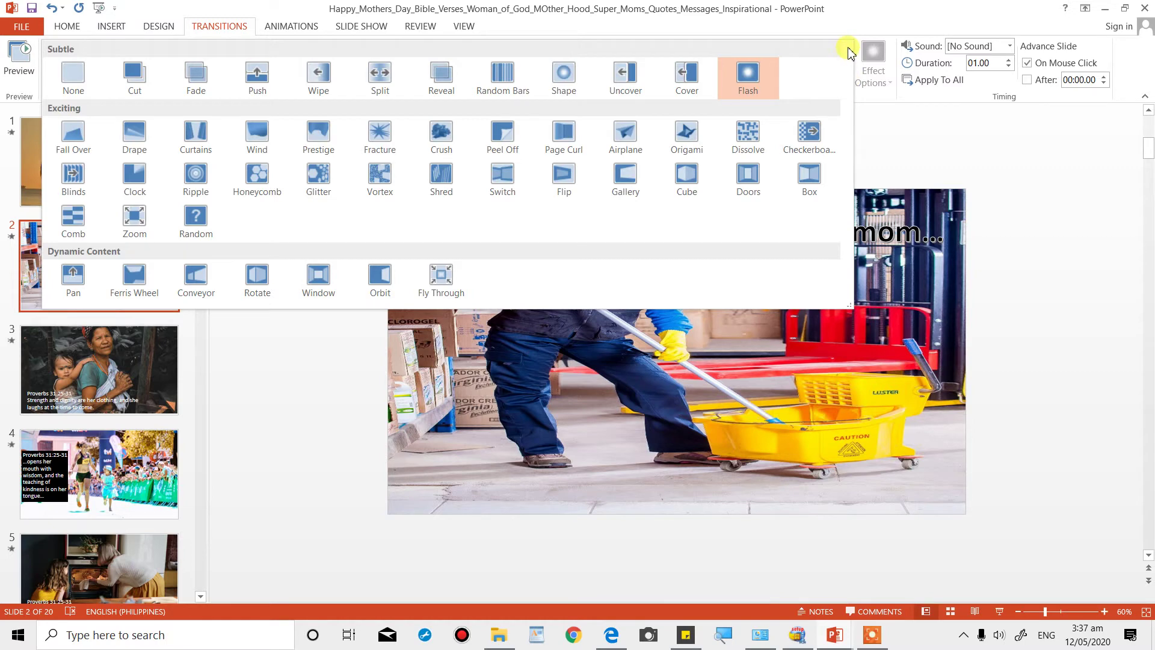
click(746, 81)
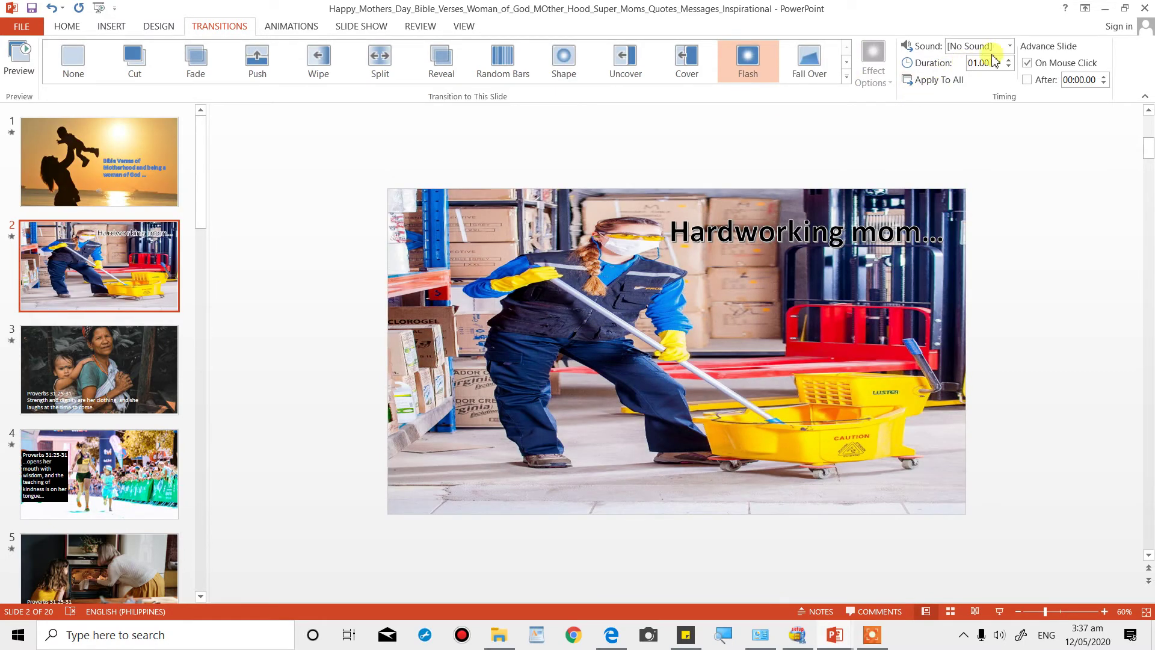
Step: Turn off On Mouse Click and make slide 2 advance automatically after 00:05.00
click(1028, 63)
click(1028, 81)
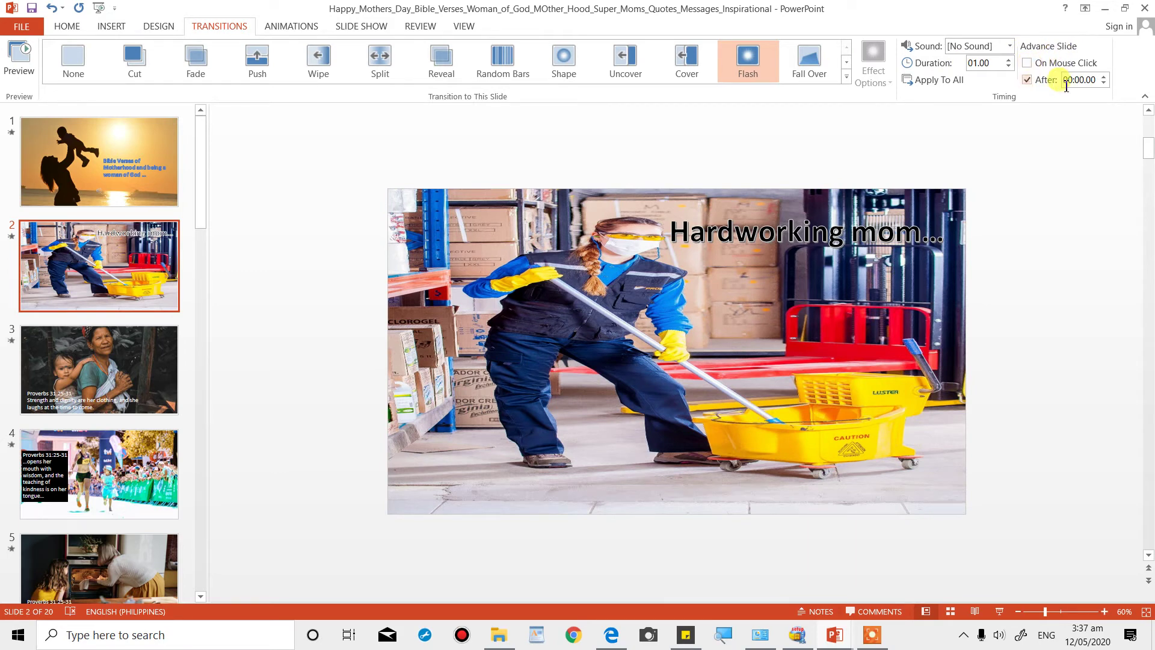
click(1086, 81)
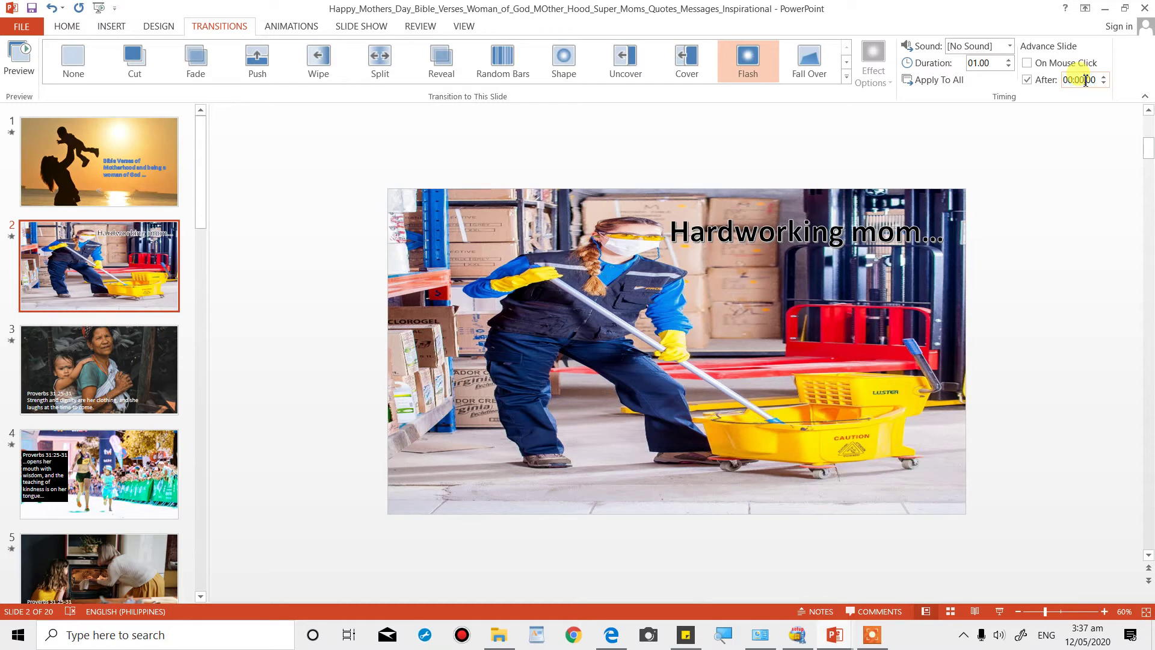
key(BackSpace)
mouse_move(834, 634)
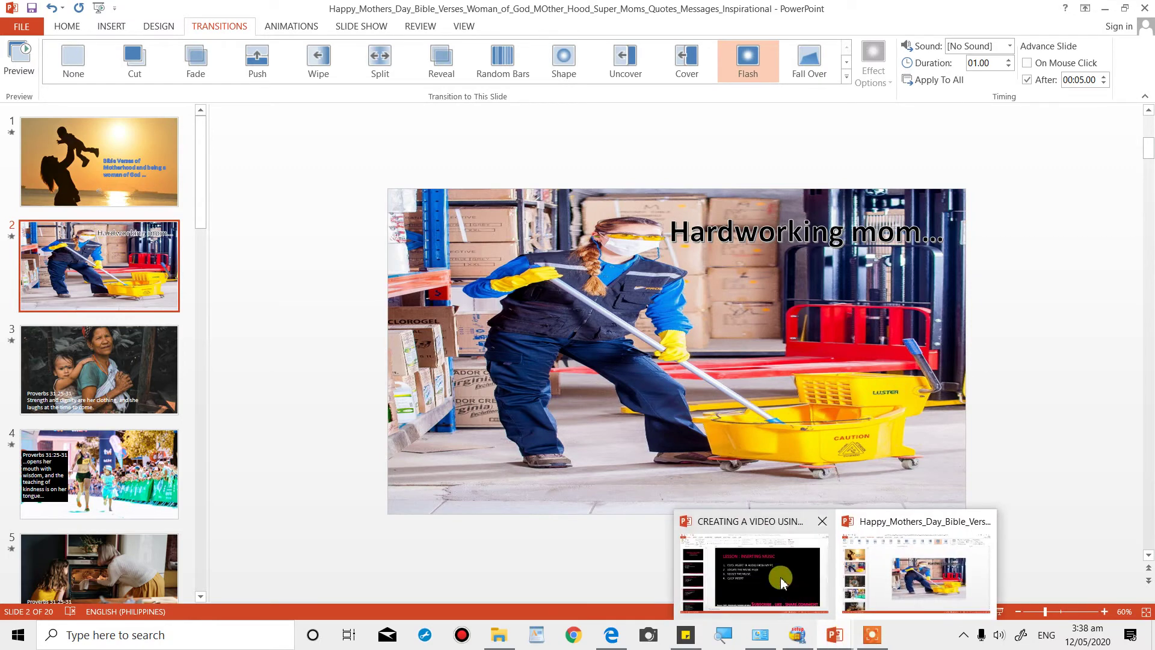
Step: Glance at the CREATING VIDEO lesson slide, then return to the Happy_Mothers_Day presentation
click(781, 577)
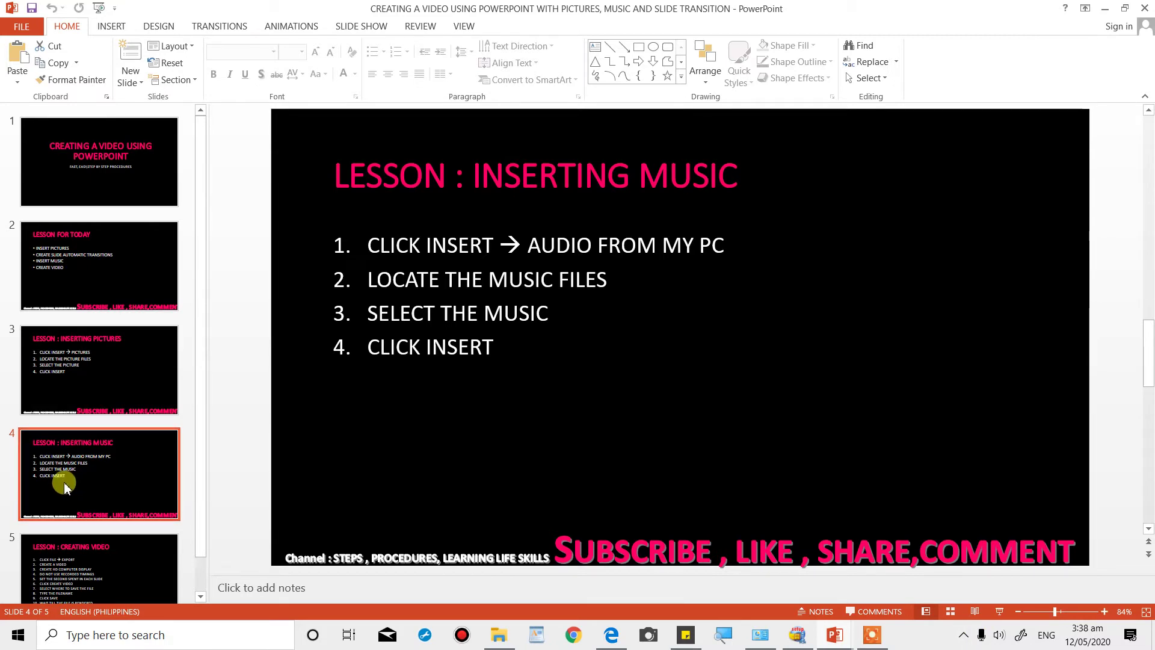
click(77, 593)
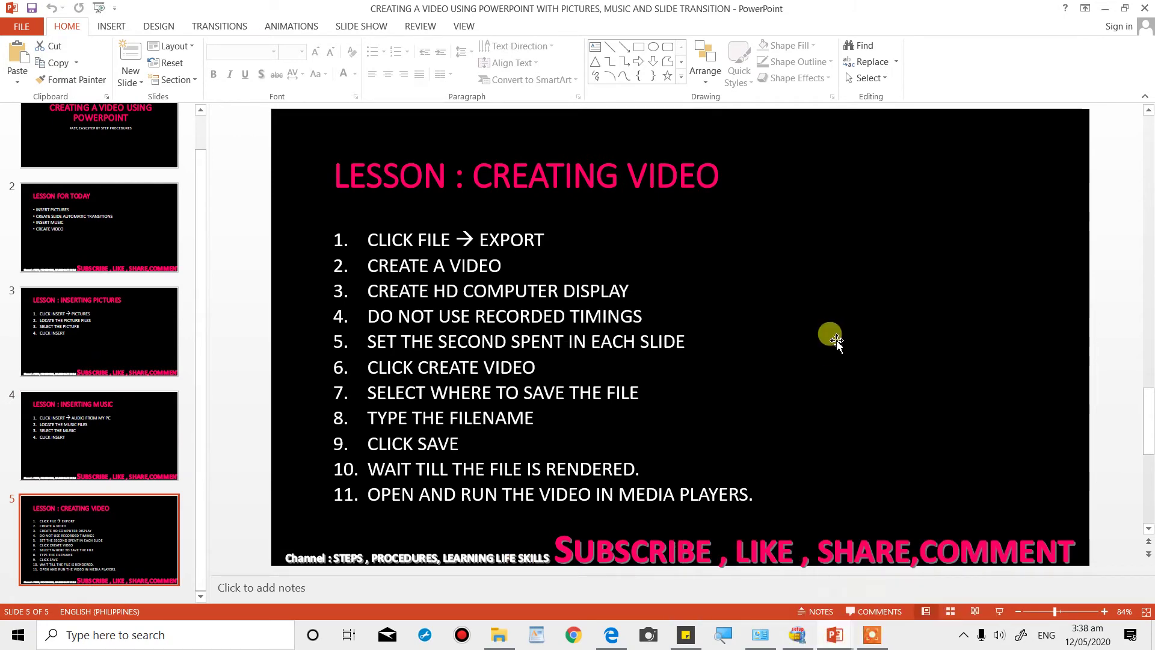
click(848, 641)
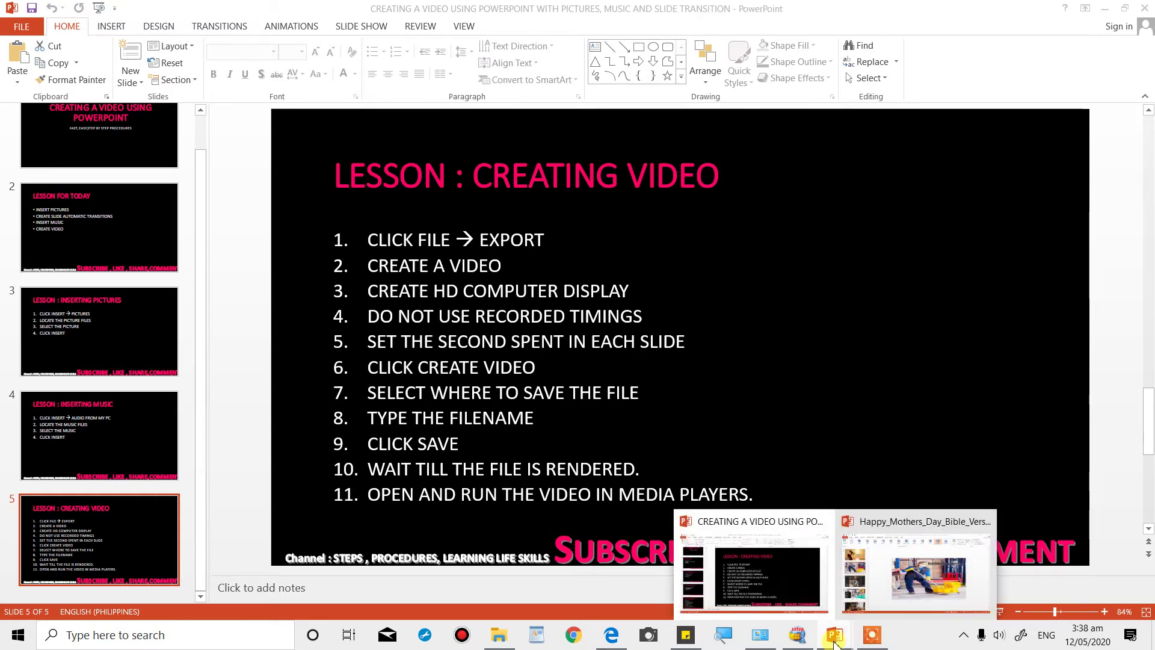
click(894, 598)
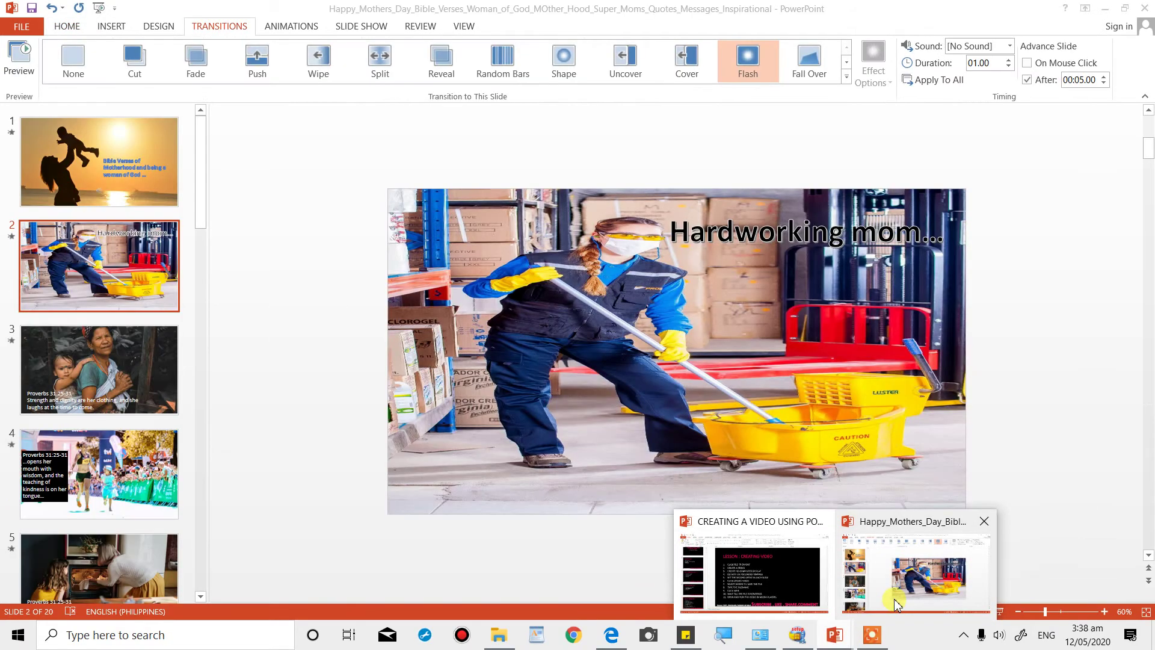
Step: Save the Mother's Day presentation and reopen the File backstage Info page
click(16, 27)
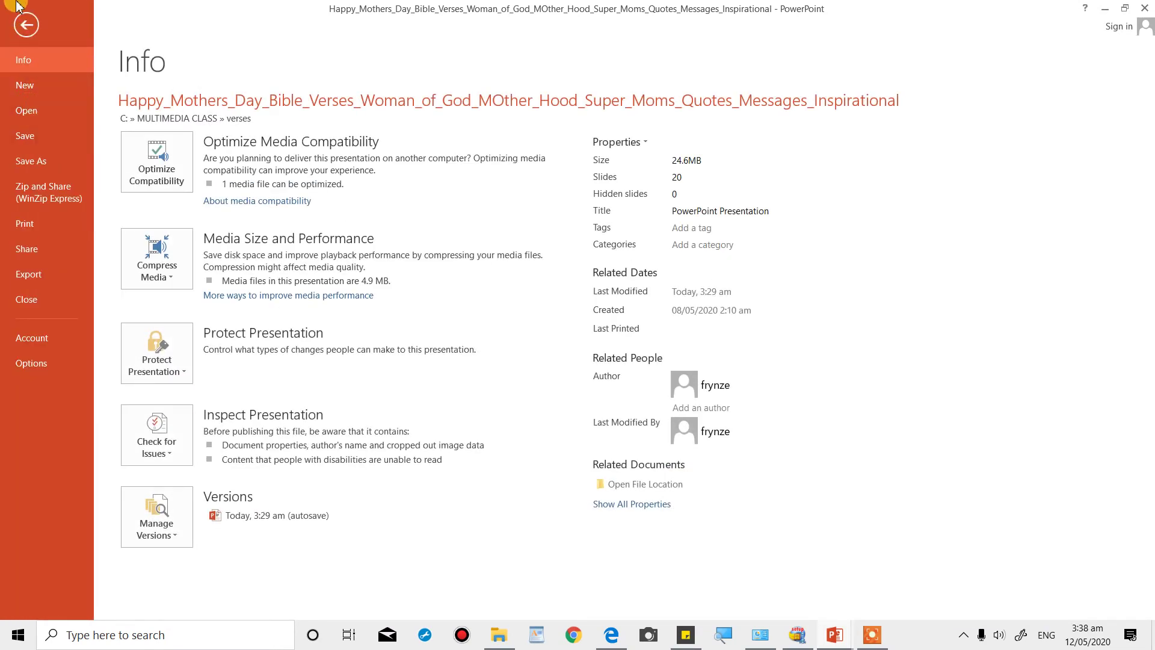
click(26, 26)
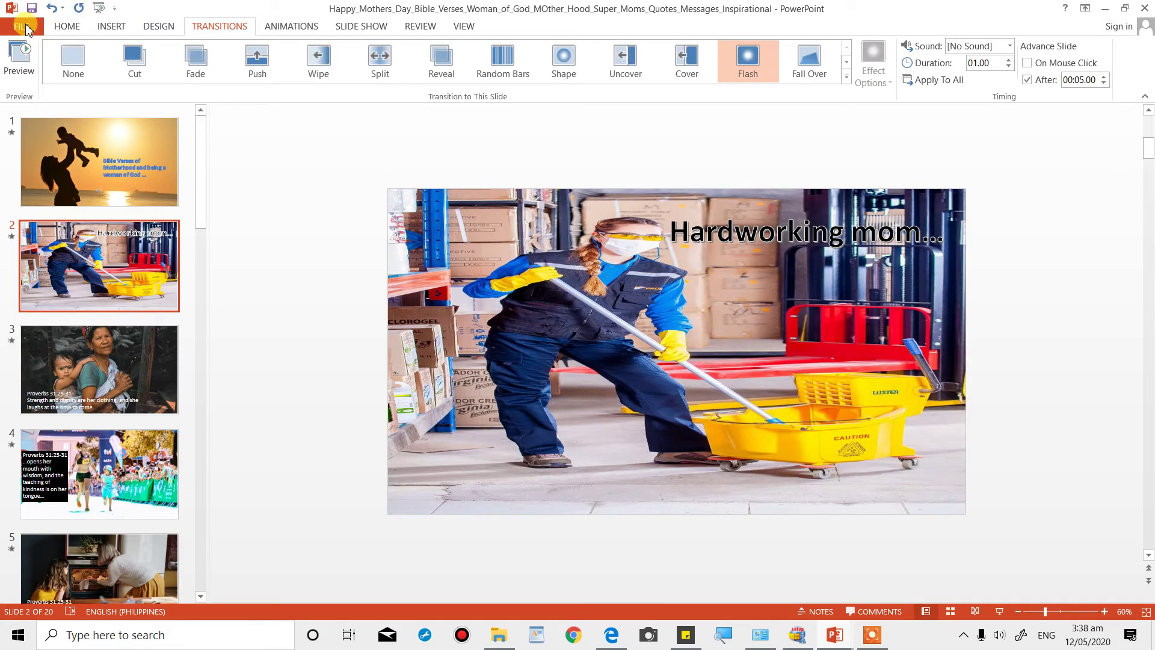
click(16, 27)
click(42, 150)
click(32, 136)
click(28, 28)
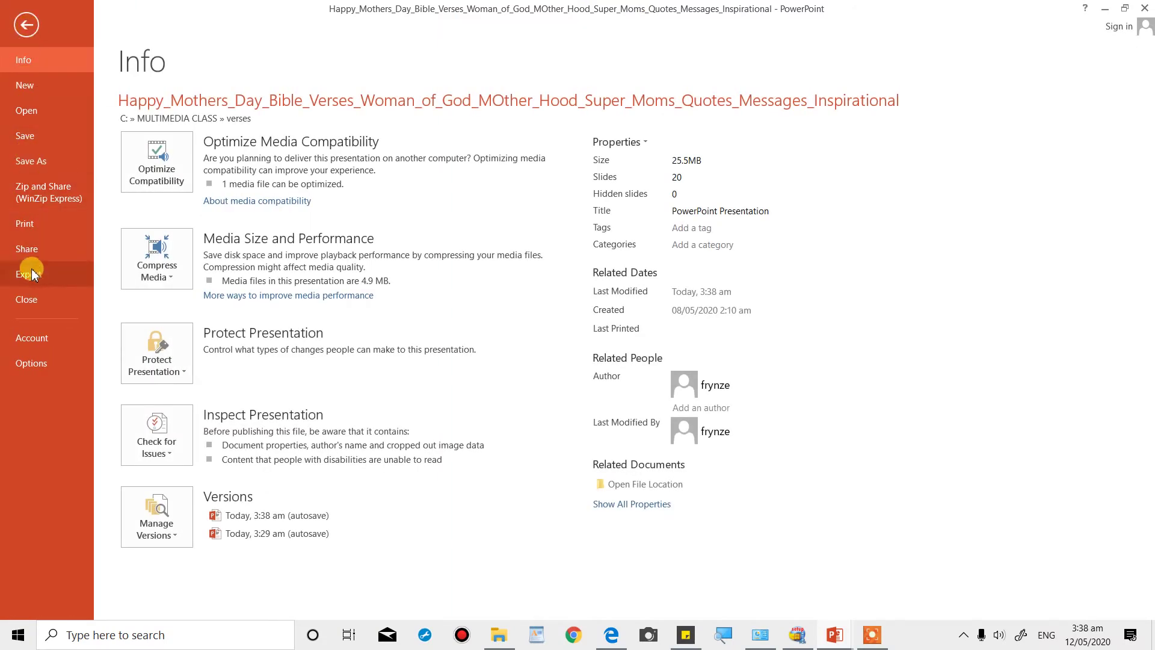
Step: Export the deck as a 1280 x 720 HD video at 5 seconds per slide, without recorded timings or narrations
click(32, 278)
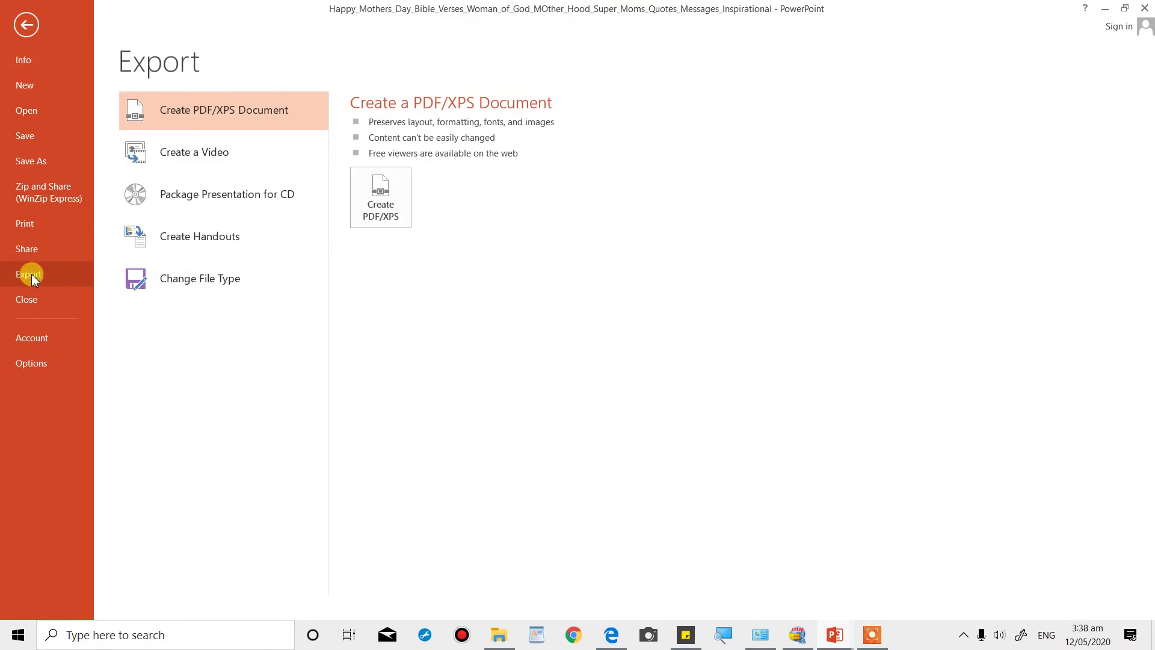
click(236, 158)
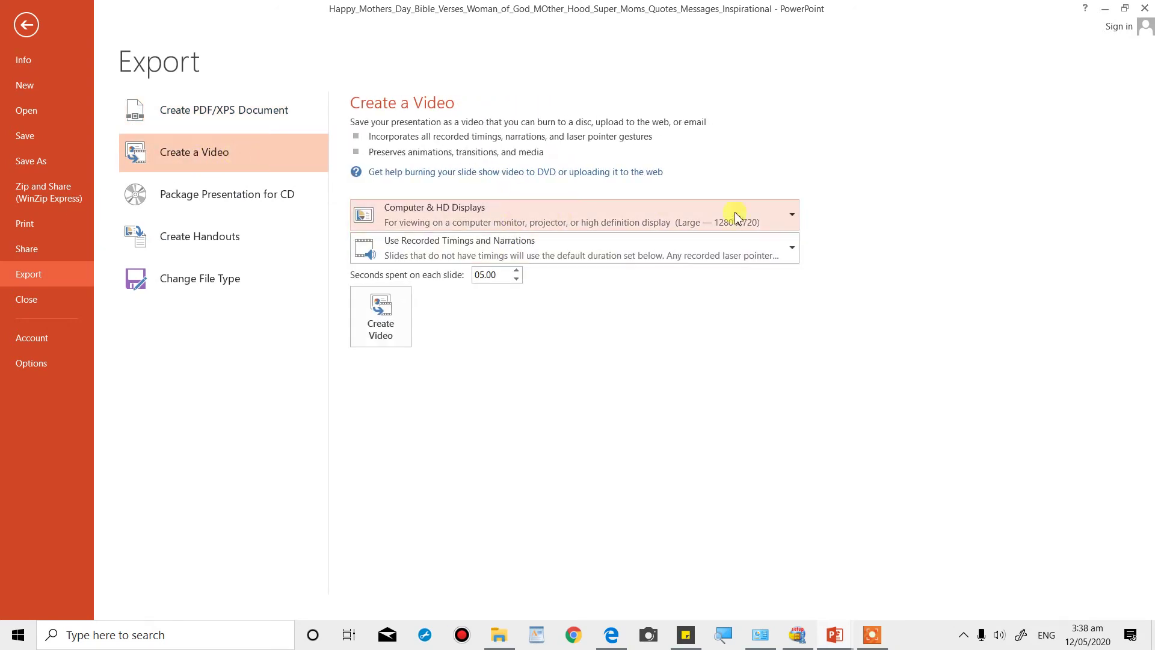
click(776, 227)
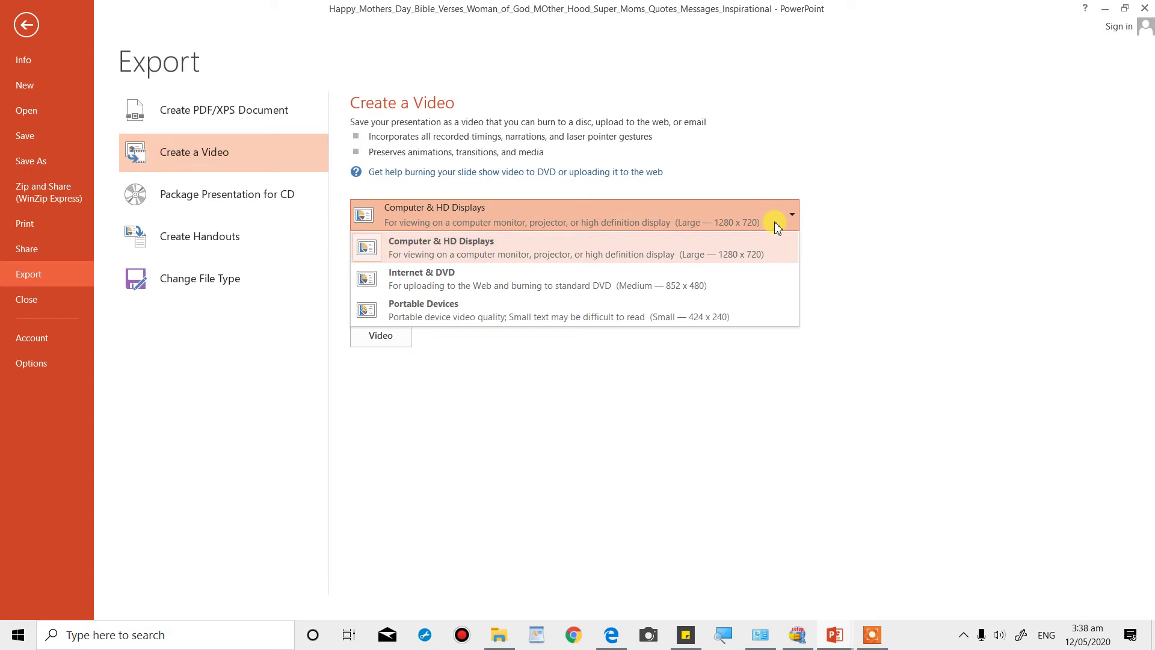
click(775, 256)
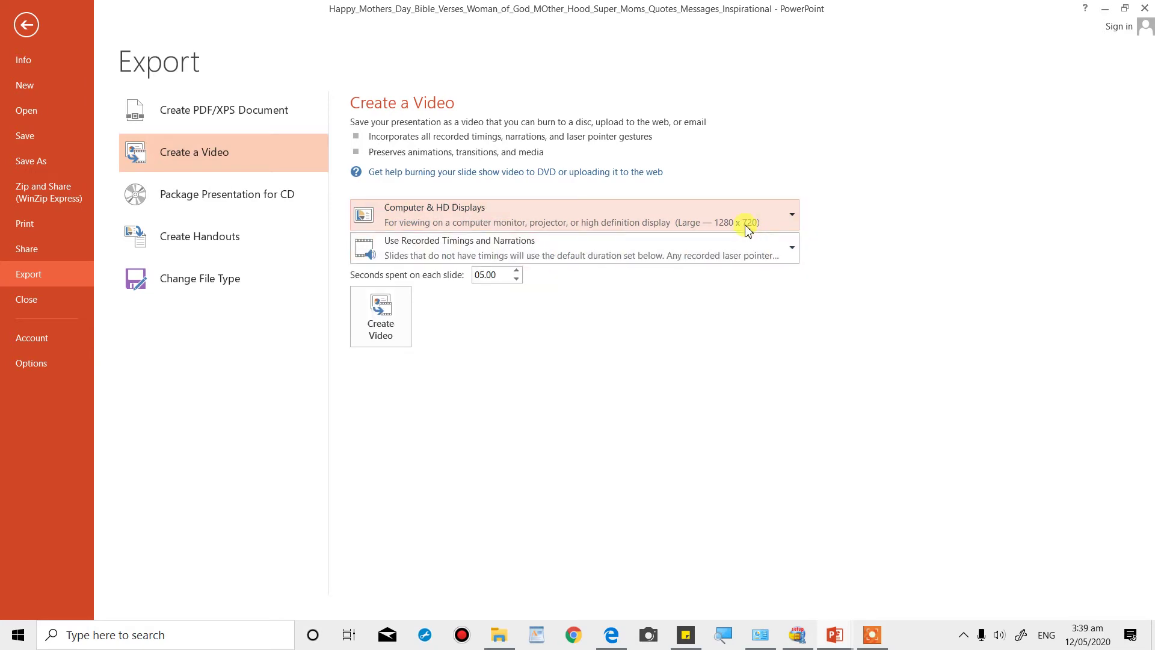
click(793, 248)
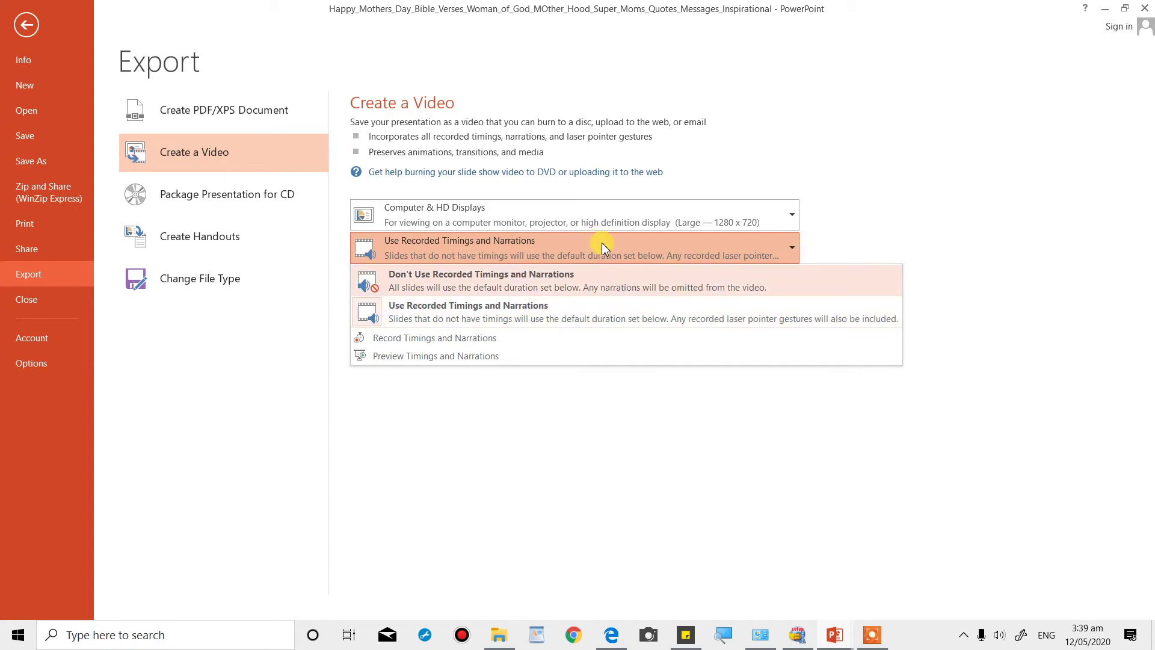
click(606, 290)
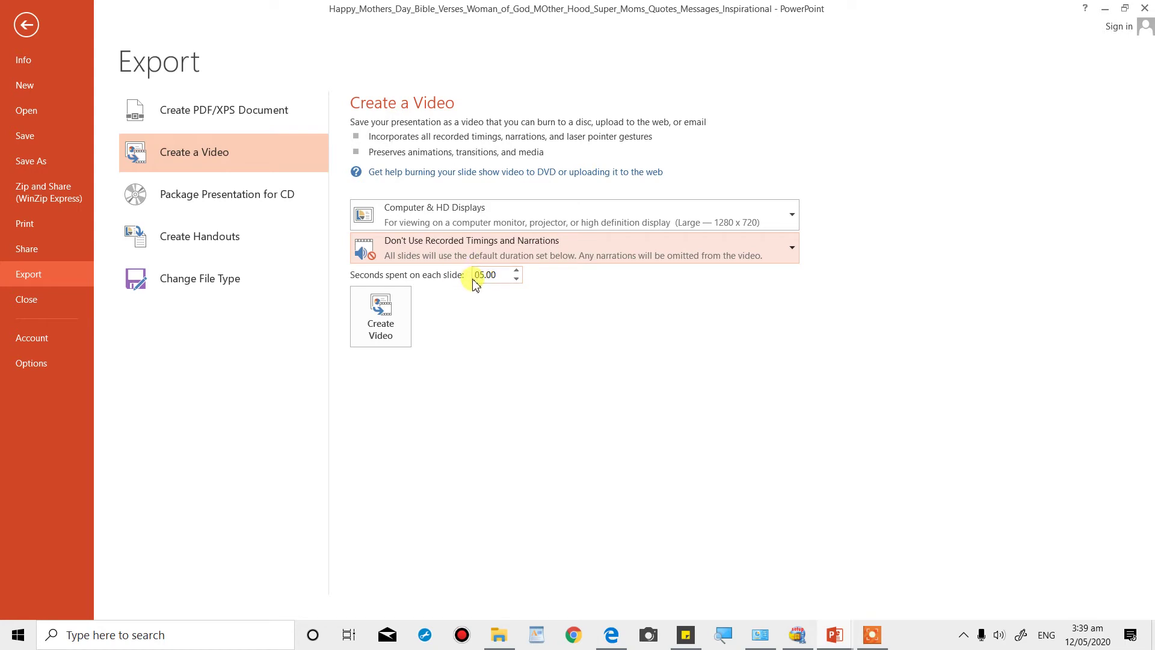
click(391, 331)
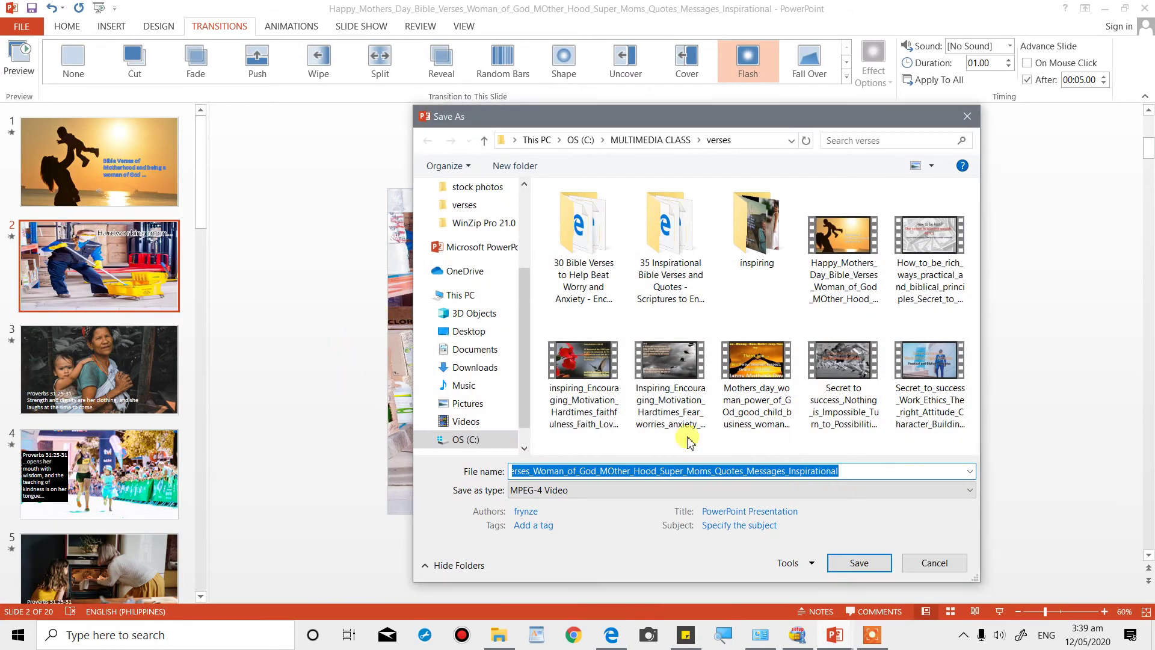
Step: Append '1' to the suggested file name so it ends 'Inspirational1' and save as MPEG-4 Video
double_click(860, 472)
click(861, 474)
text(1)
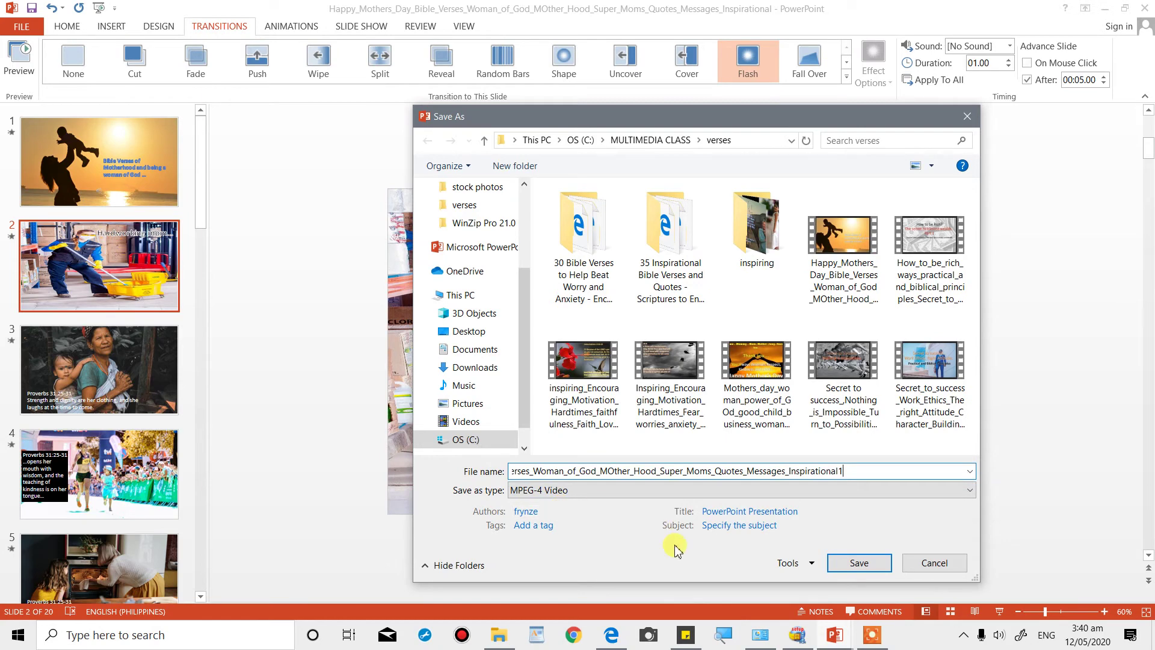
click(858, 563)
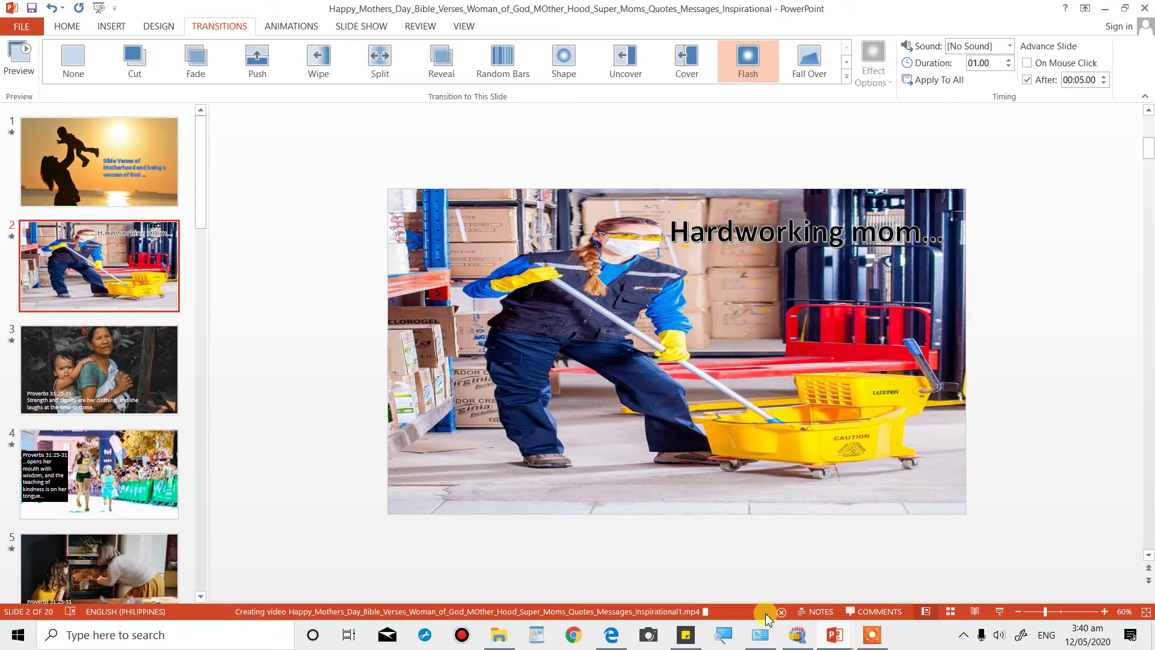
mouse_move(536, 634)
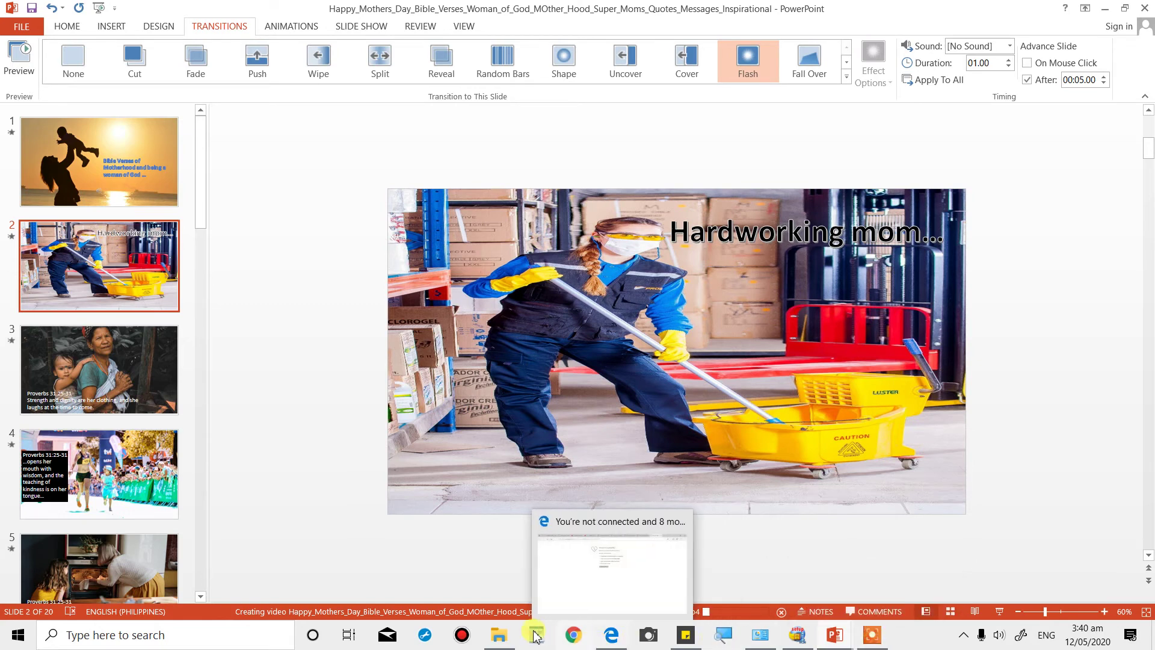
Step: In File Explorer, browse to C: > MULTIMEDIA CLASS > verses and open the Happy_Mothers_Day MP4
mouse_move(498, 634)
click(504, 586)
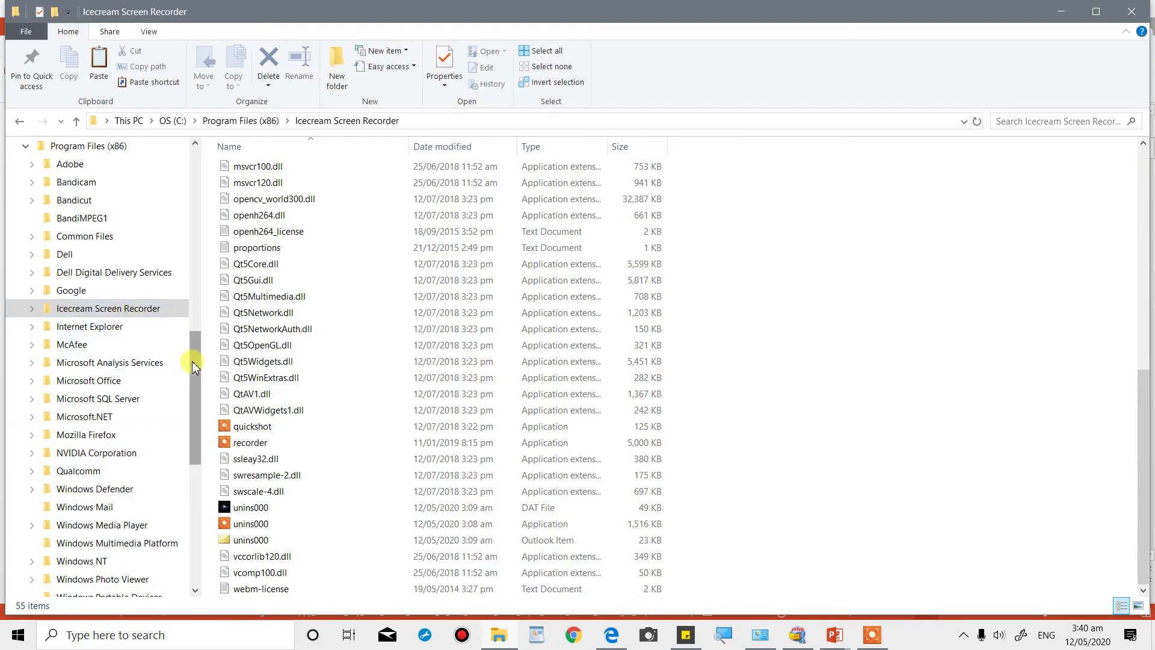
drag(194, 365, 180, 244)
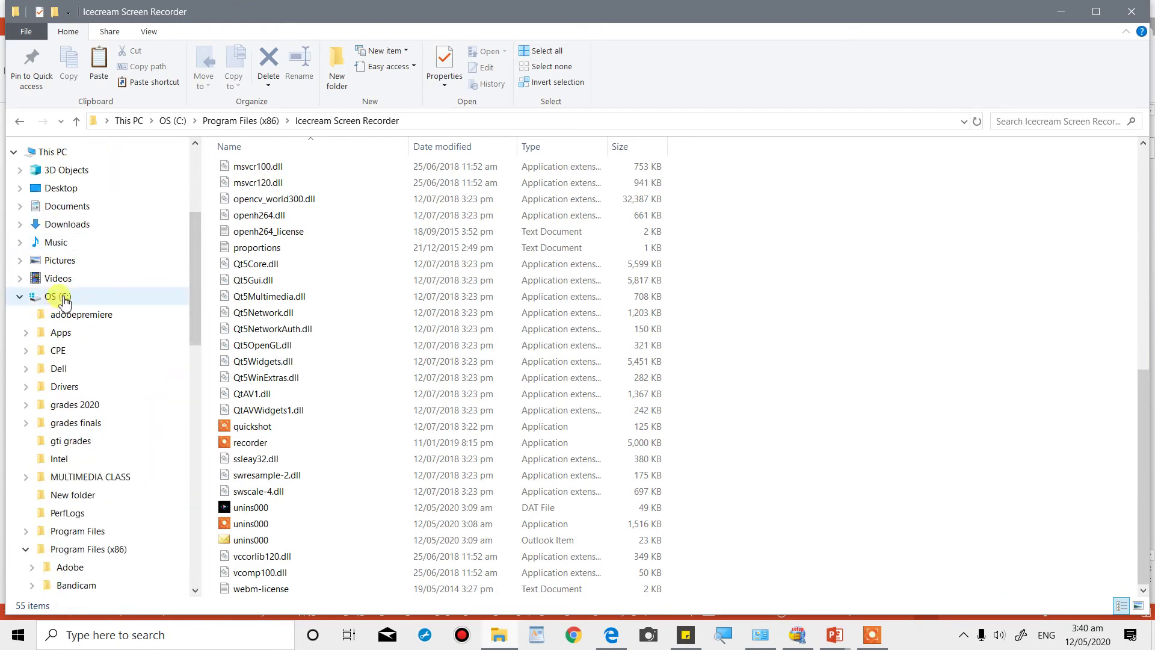
click(60, 297)
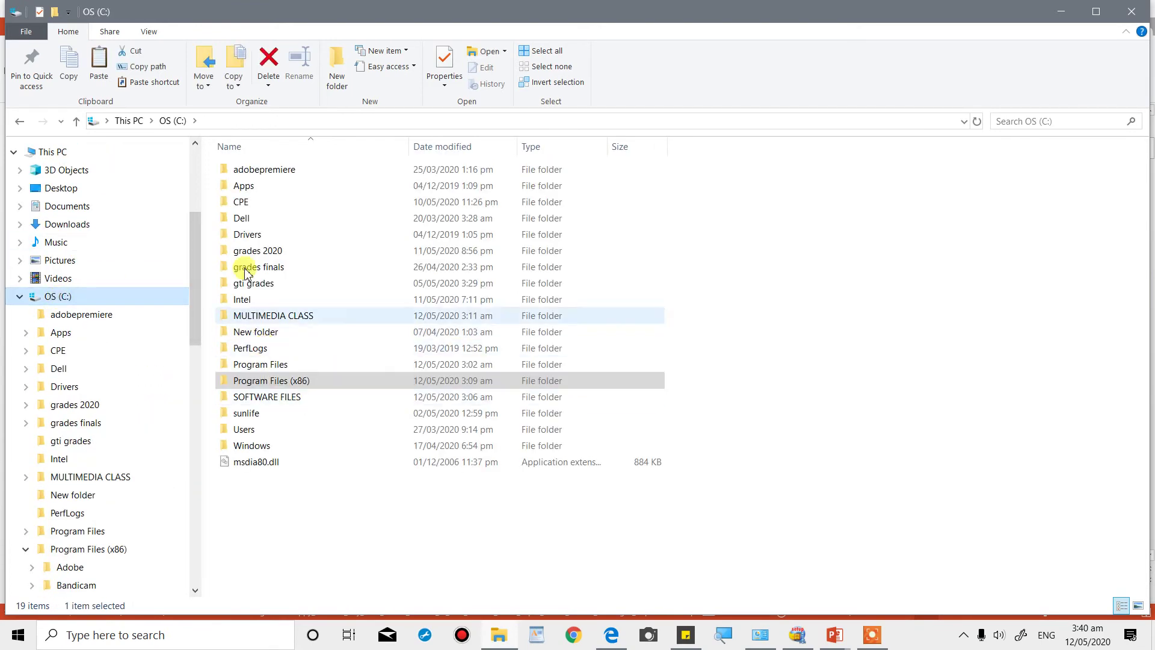
click(272, 318)
double_click(272, 318)
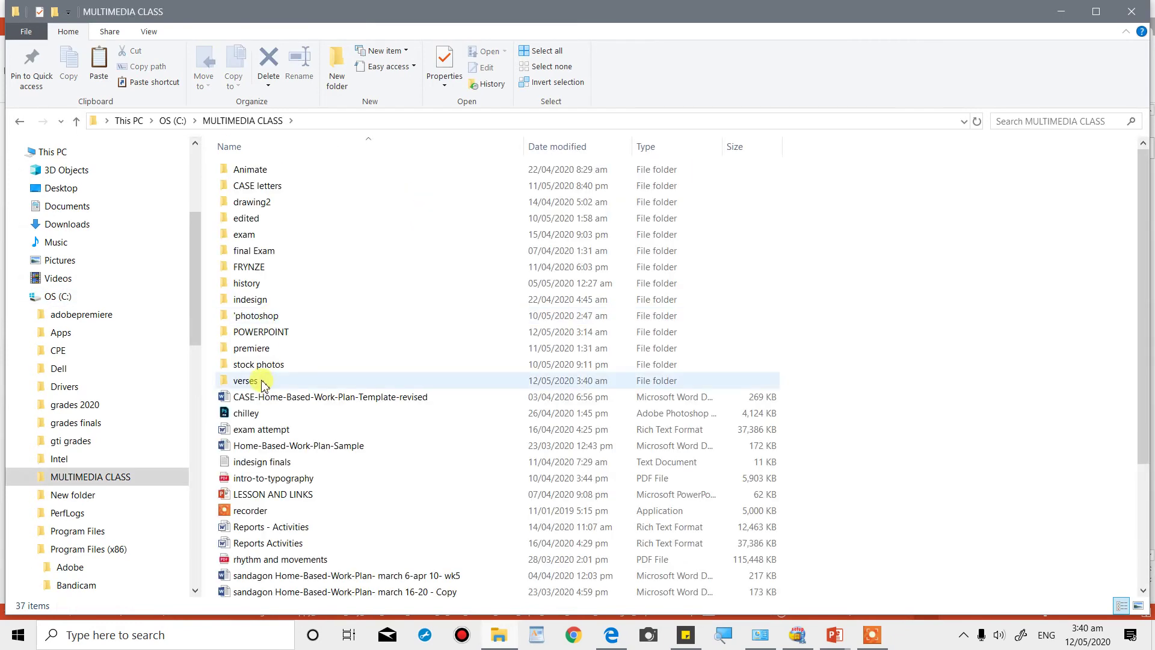
double_click(261, 381)
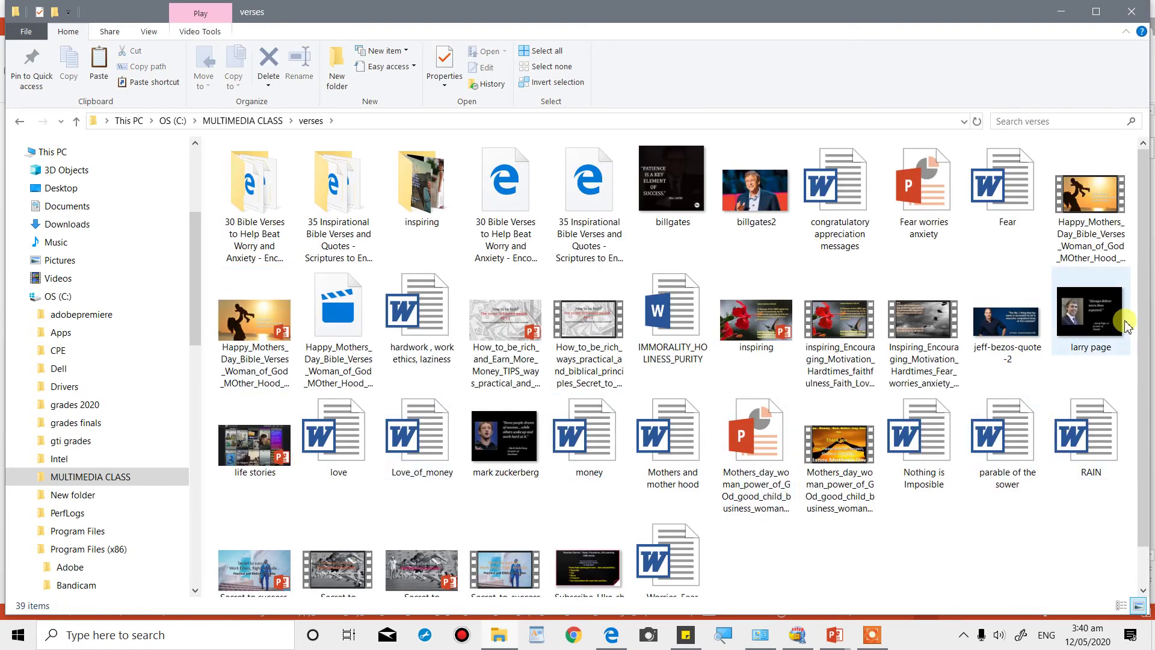
click(1093, 200)
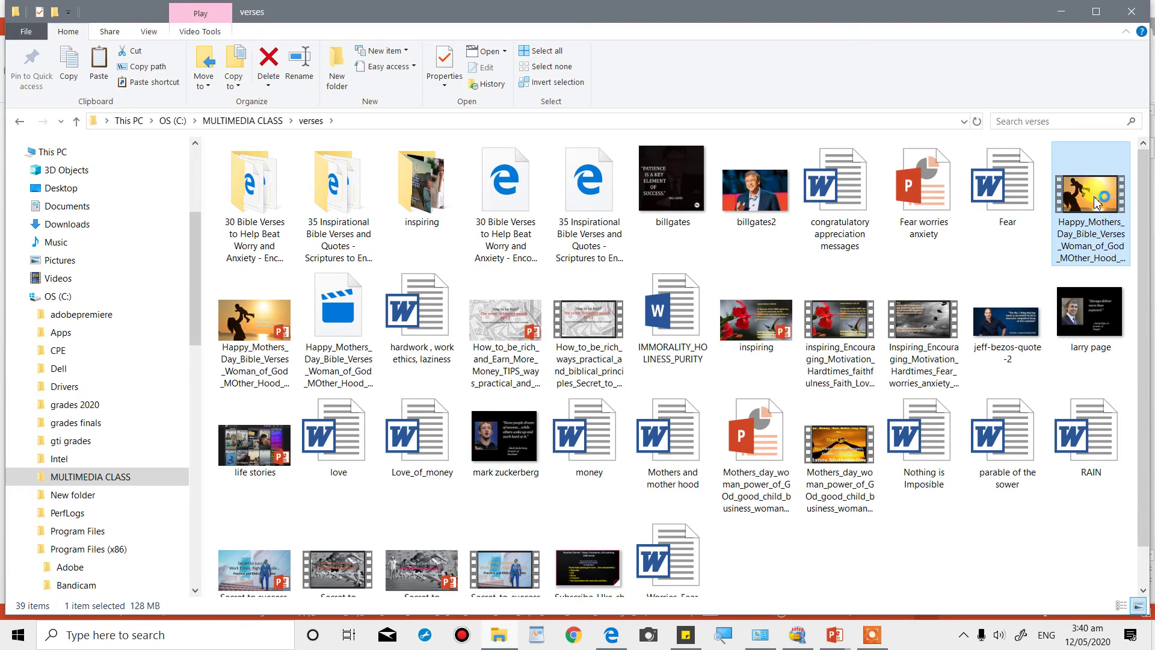
double_click(1052, 199)
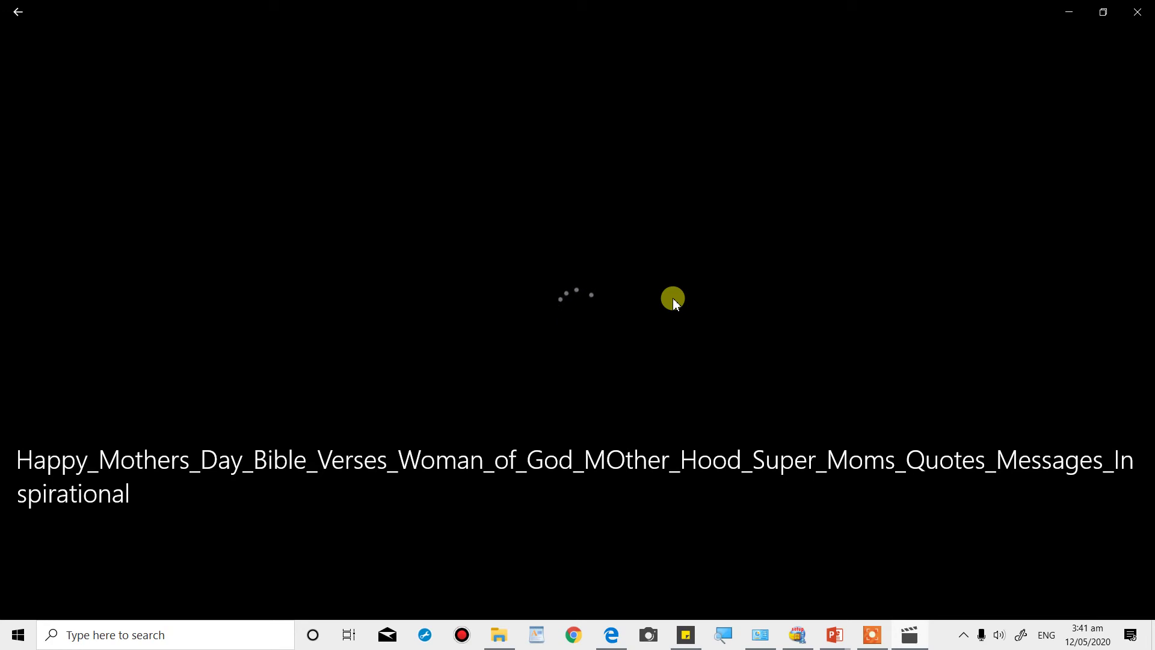
Step: Play the video full screen, skip to the closing 'Happy Mother's Day!' slide, pause, and leave full screen
double_click(721, 513)
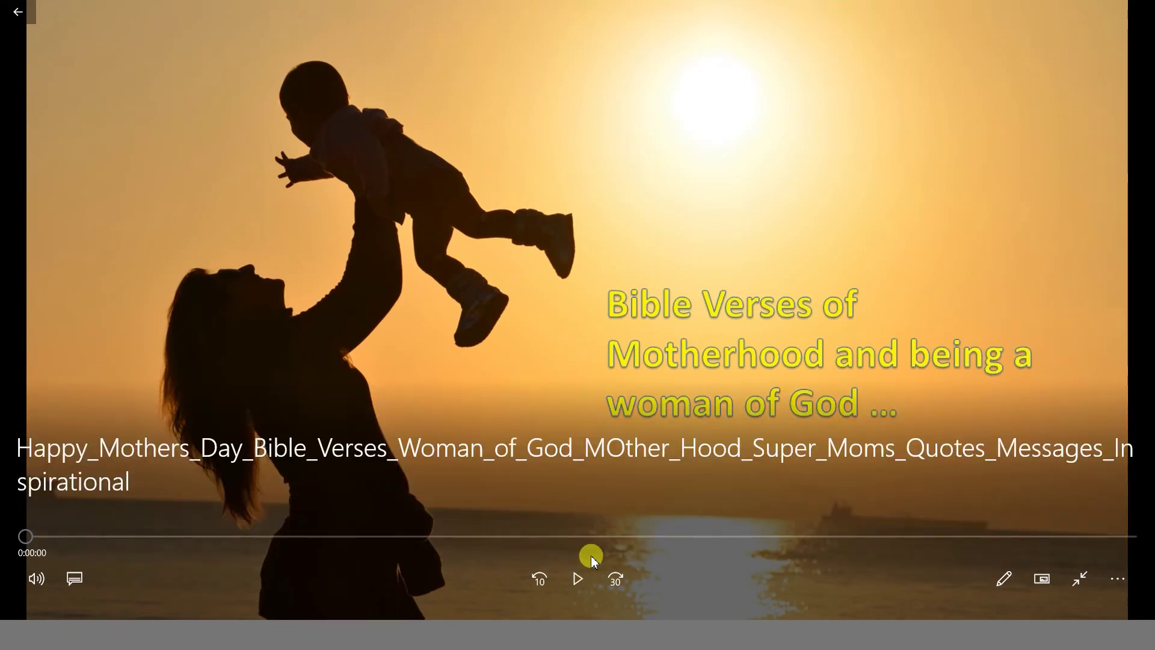
click(590, 555)
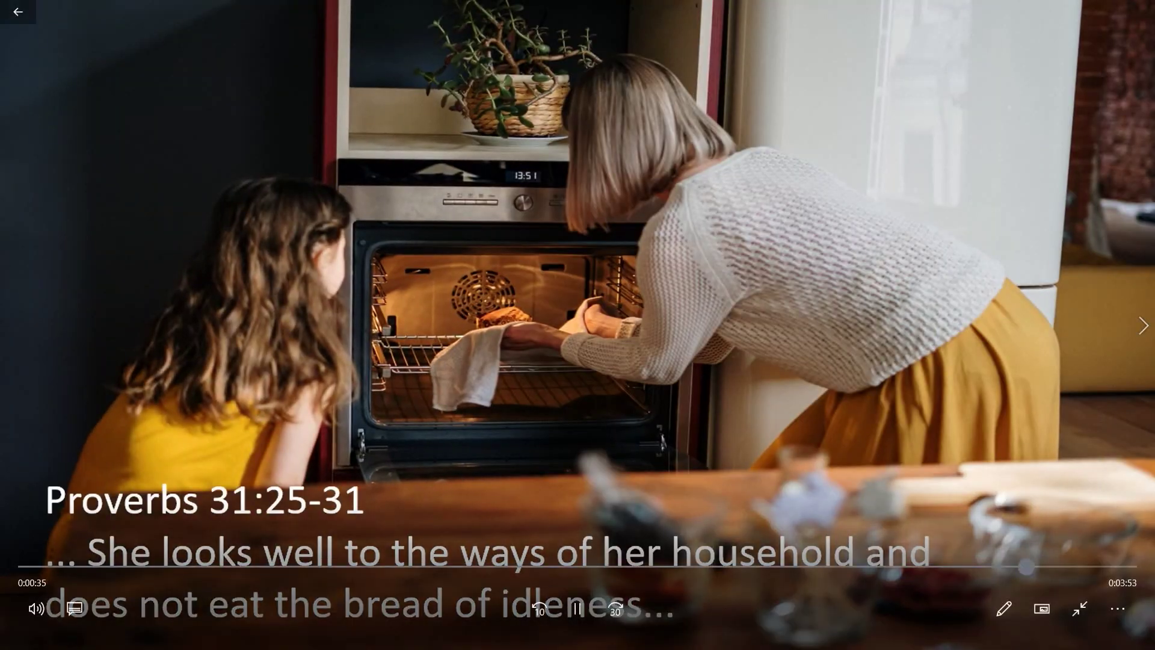
click(1028, 568)
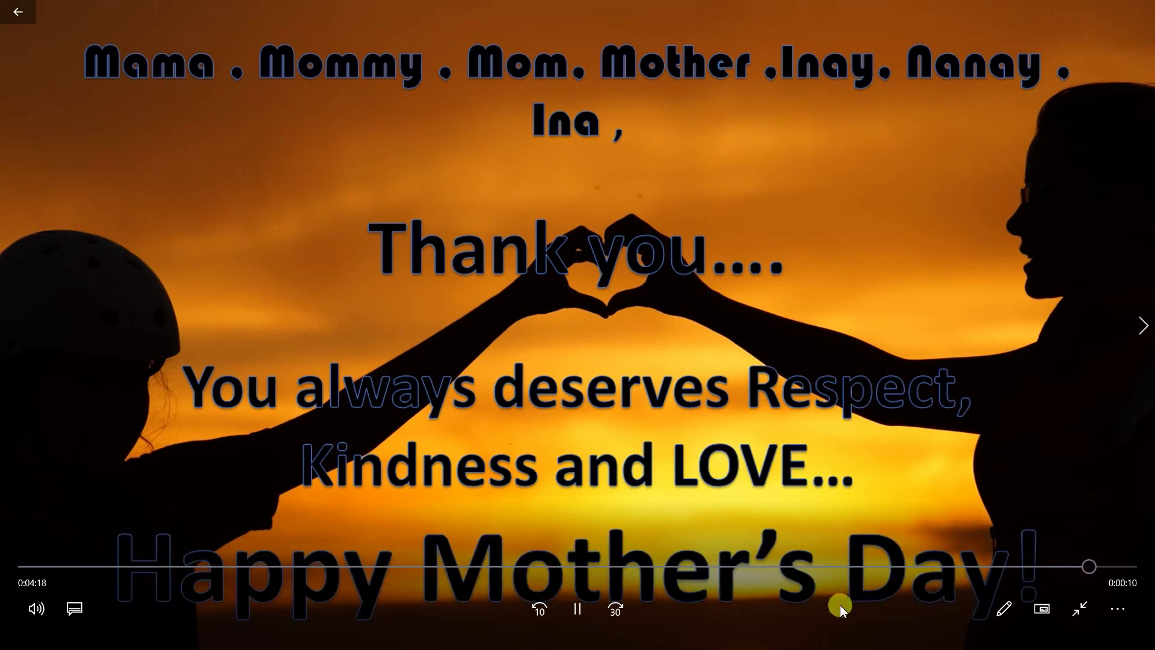
click(582, 616)
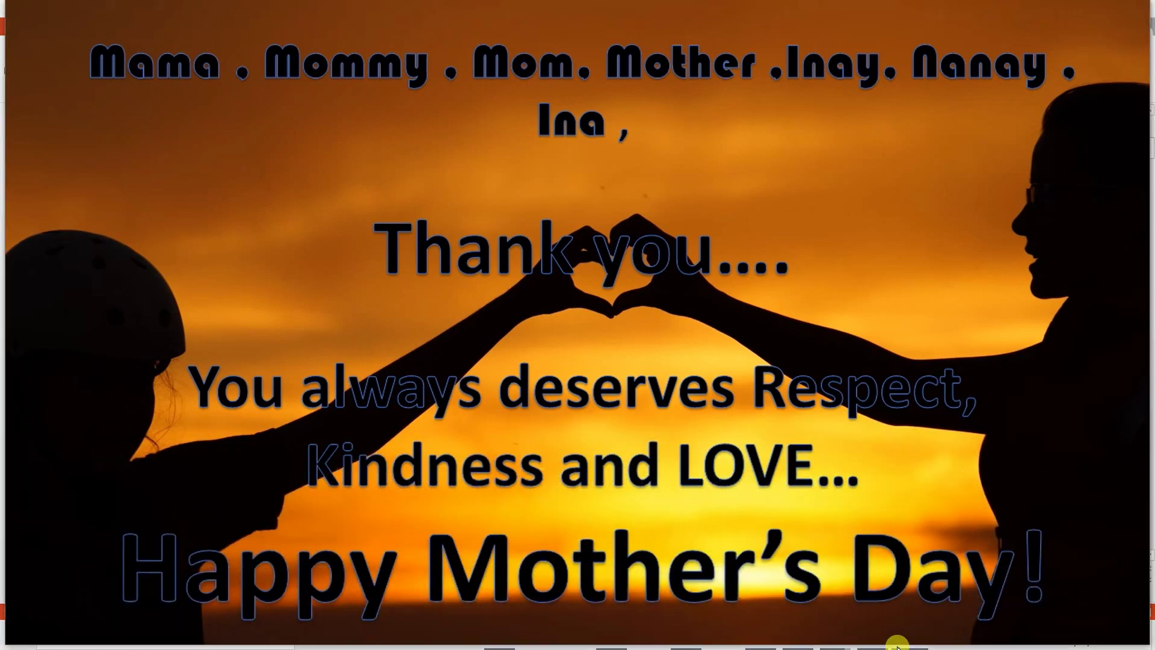
key(Escape)
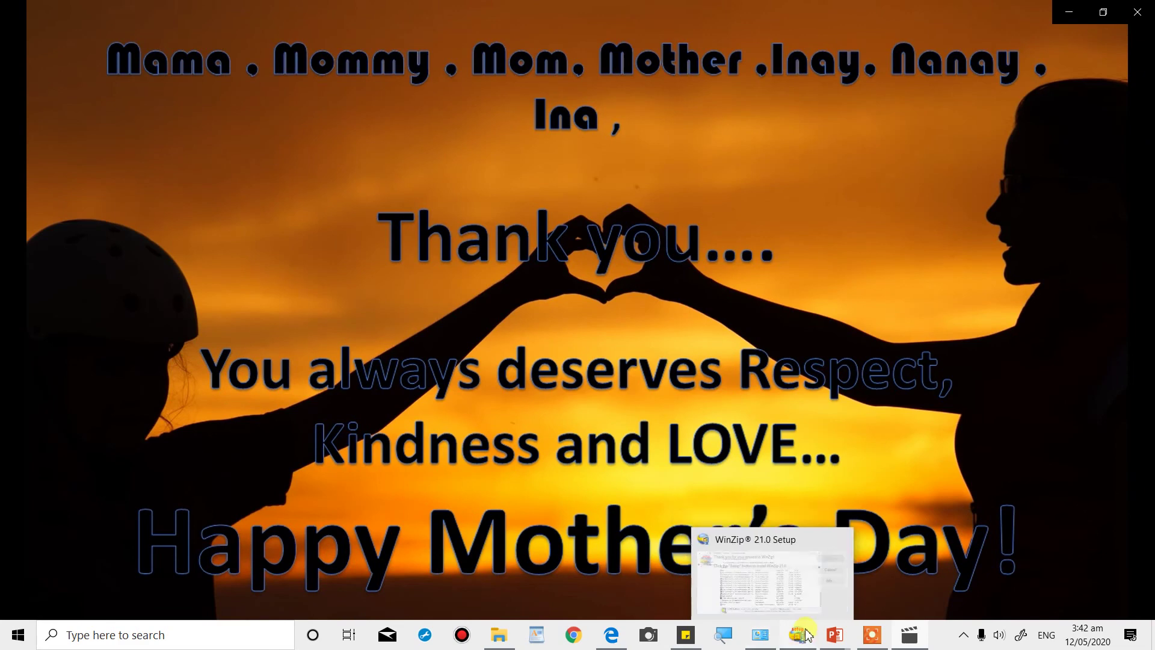
mouse_move(834, 634)
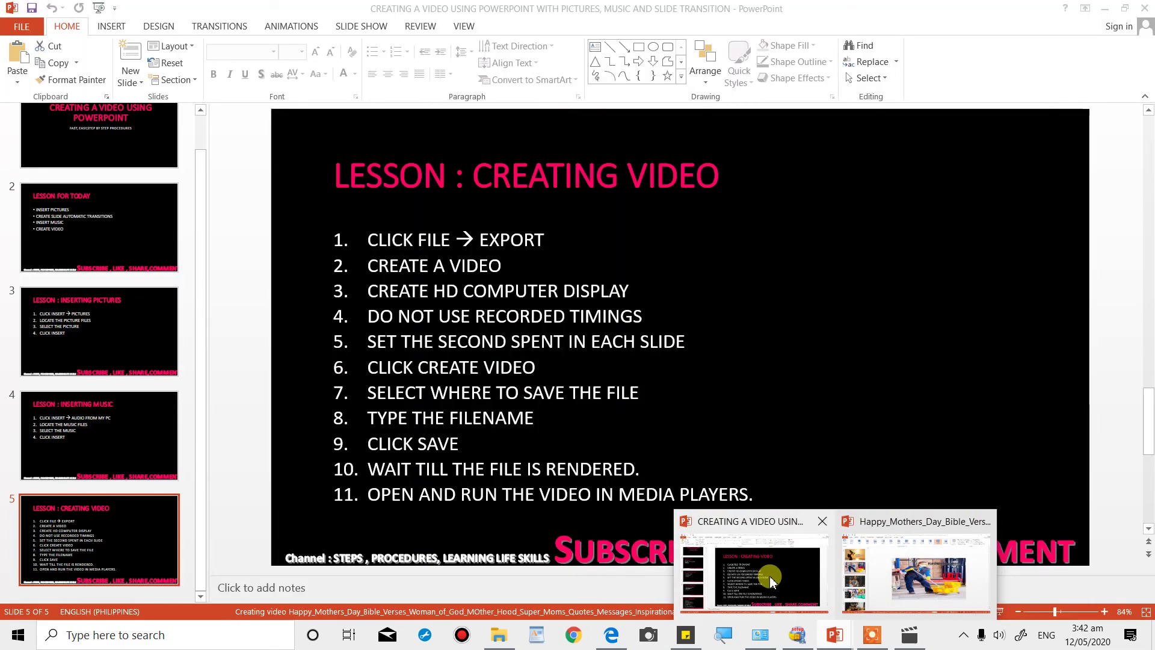
Step: Switch back to the CREATING A VIDEO USING POWERPOINT lesson window
click(769, 576)
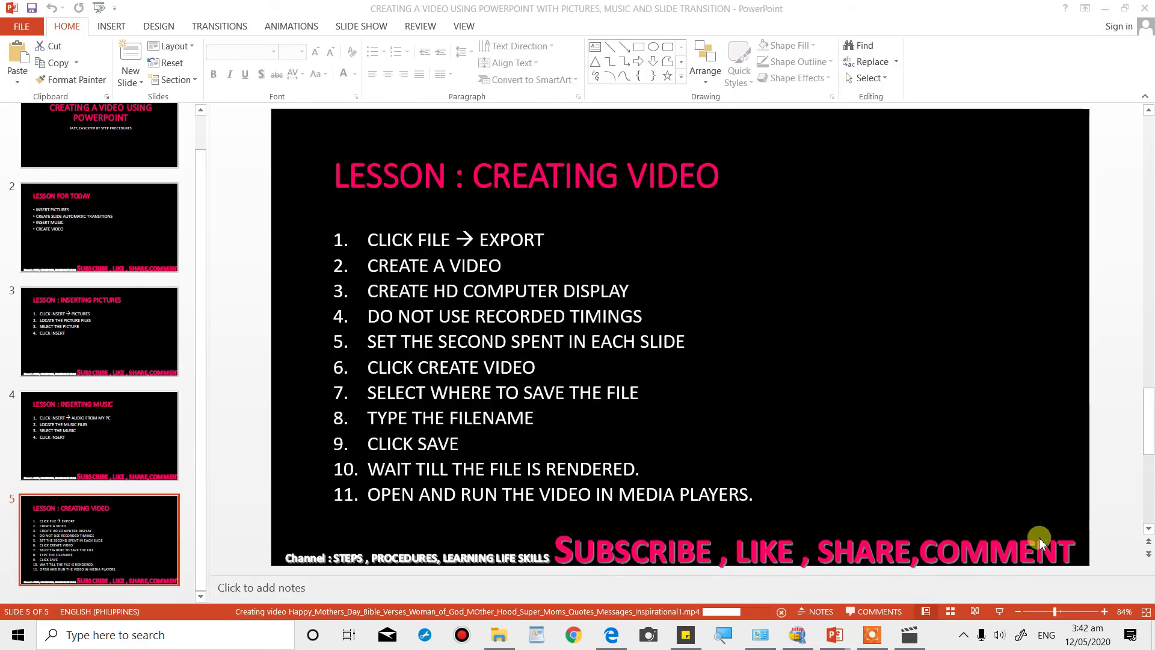